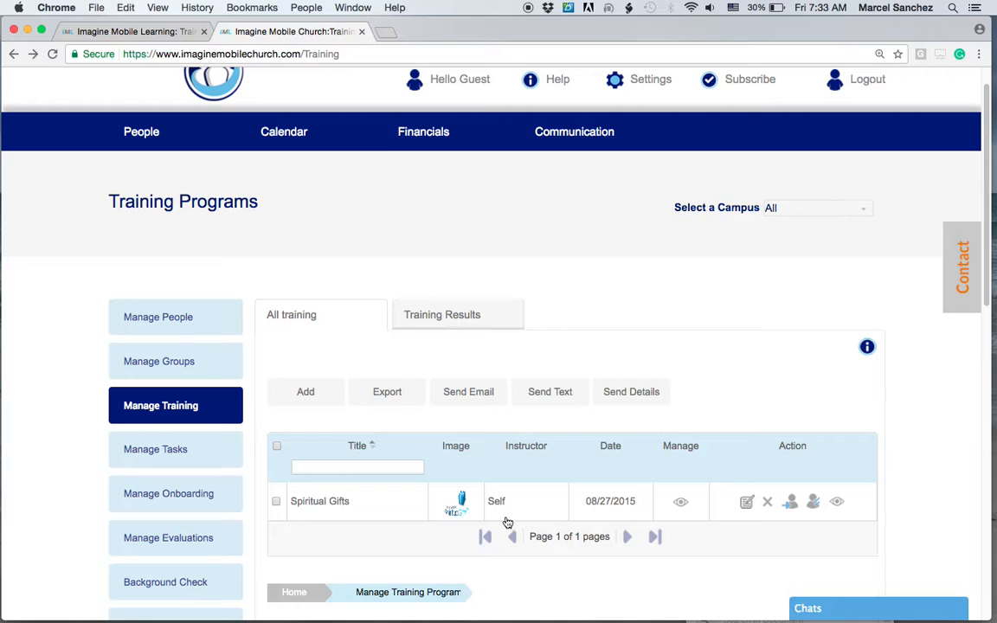
Open the Spiritual Gifts training program for management and open the Add Course form.
left_click(681, 507)
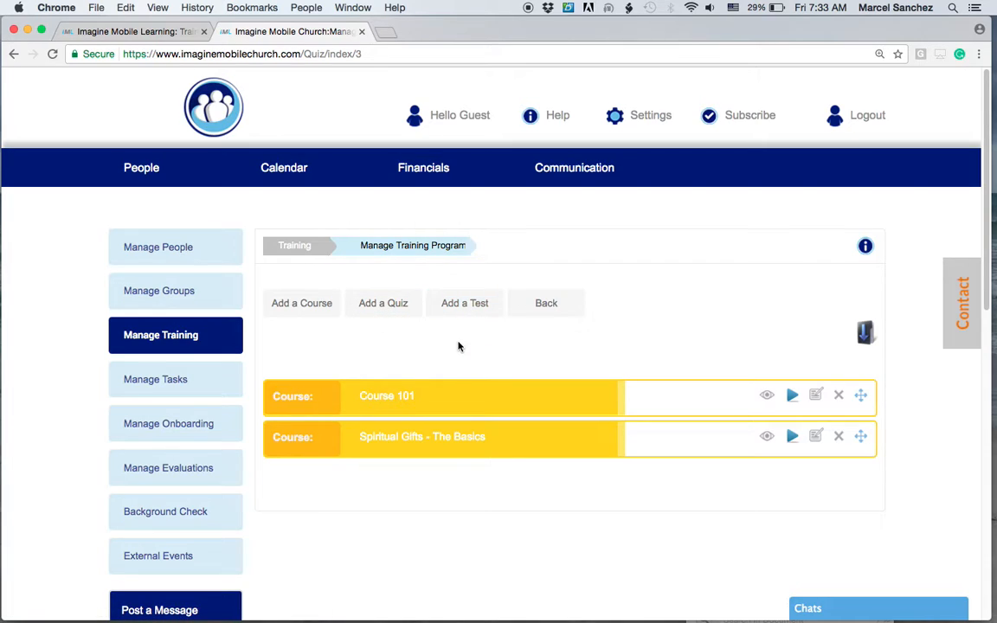
left_click(292, 304)
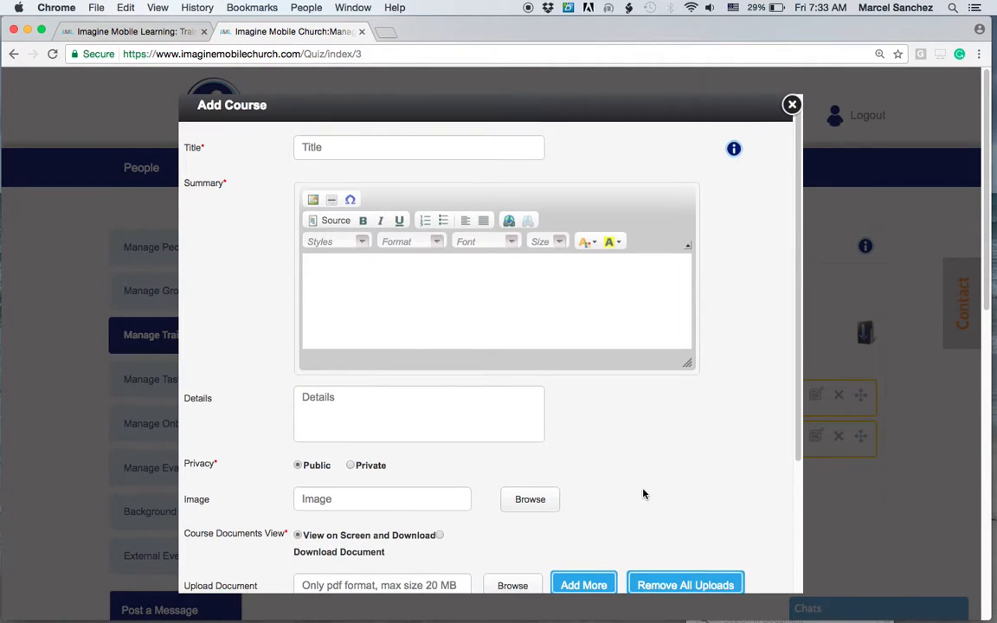
scroll(648, 486, "down", 3)
scroll(645, 488, "up", 2)
scroll(645, 488, "up", 2)
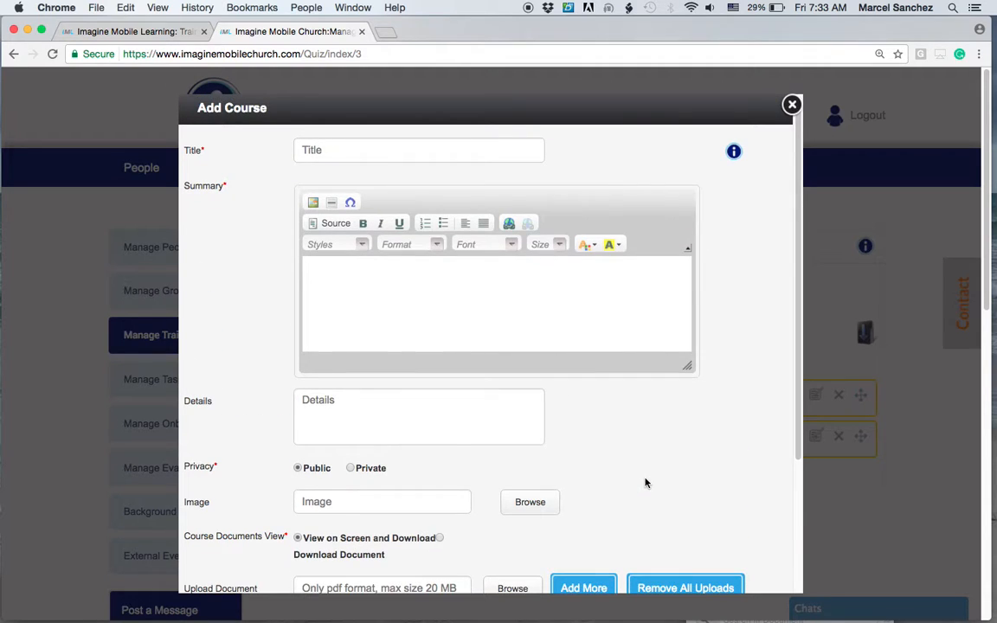
Go through the course title, summary and details fields and set the course documents view to Download Document.
left_click(329, 154)
left_click(342, 274)
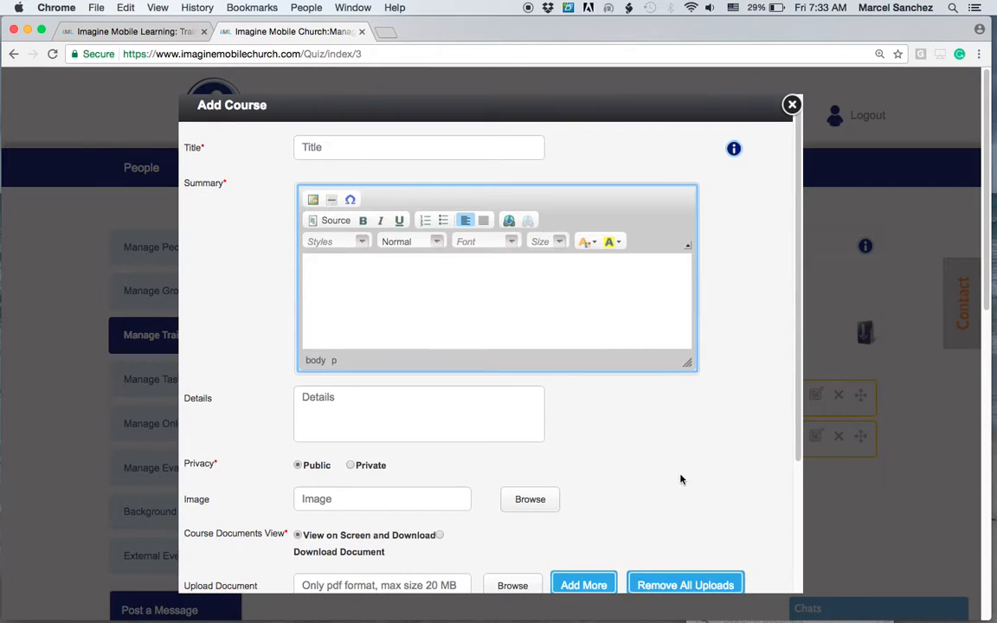
scroll(606, 459, "down", 1)
left_click(396, 392)
scroll(619, 446, "down", 4)
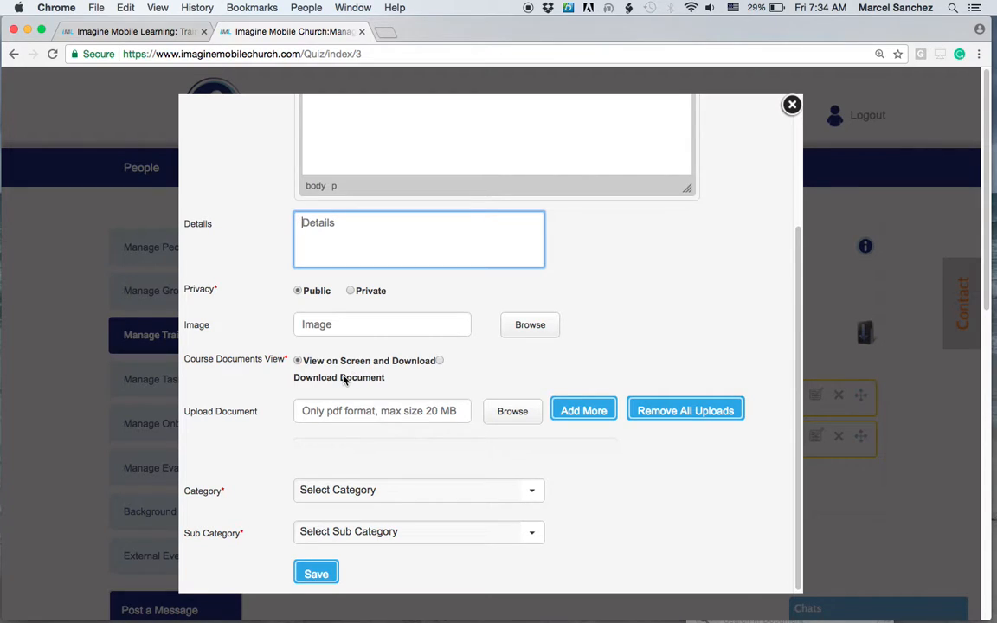
left_click(441, 363)
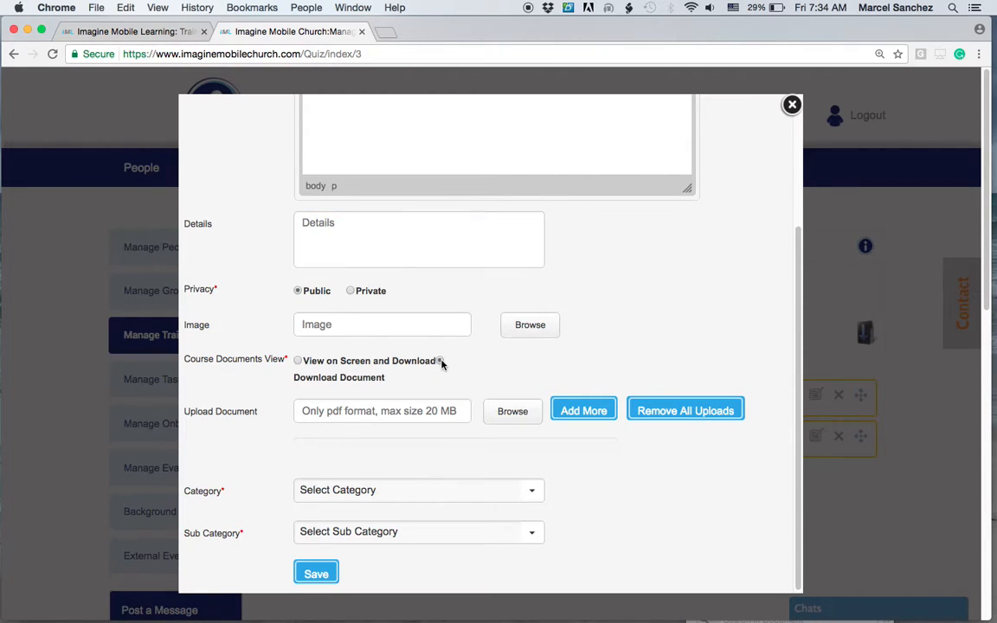
scroll(668, 522, "down", 1)
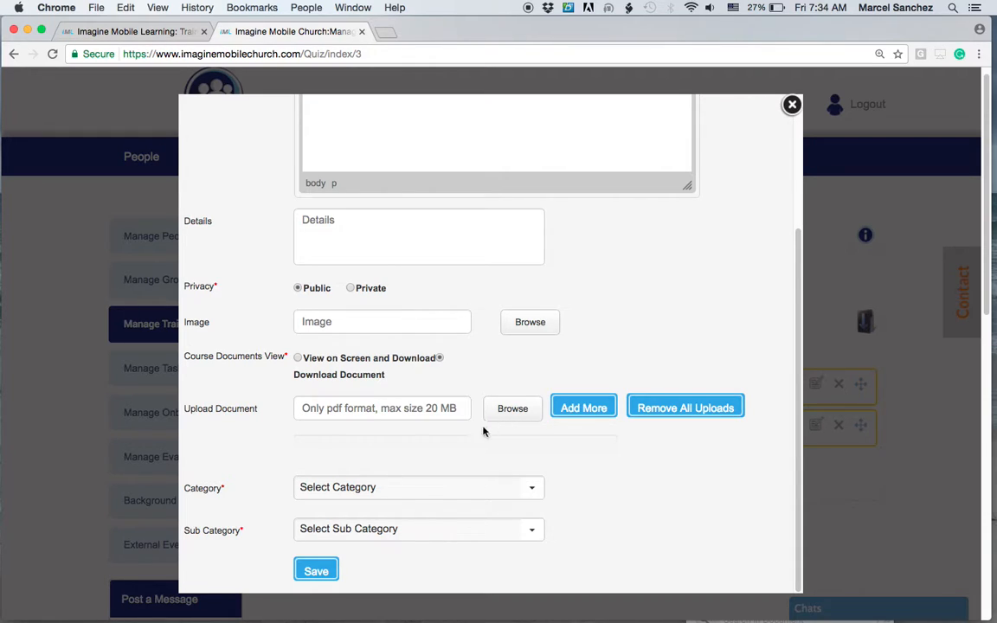
Set the course category to Education and the sub category to Online Education, then close the form without saving.
left_click(407, 487)
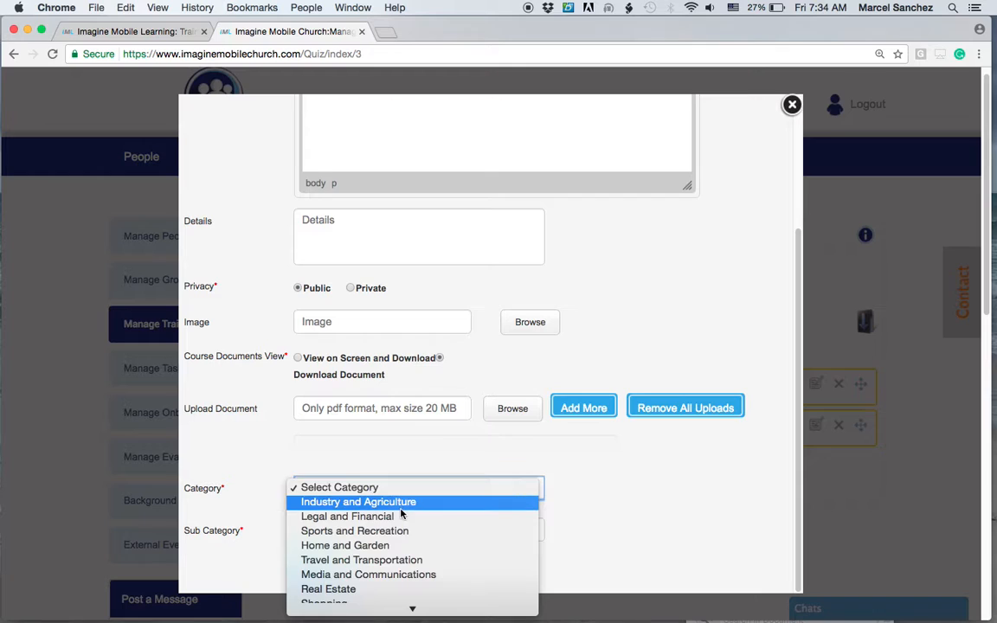
scroll(401, 514, "down", 3)
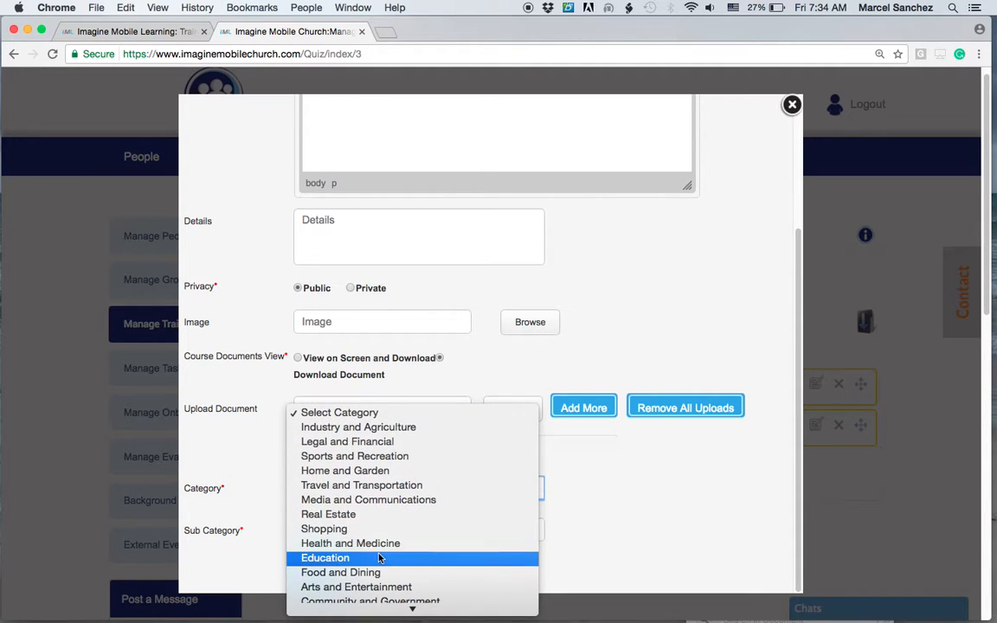
left_click(379, 559)
left_click(377, 530)
scroll(375, 540, "down", 3)
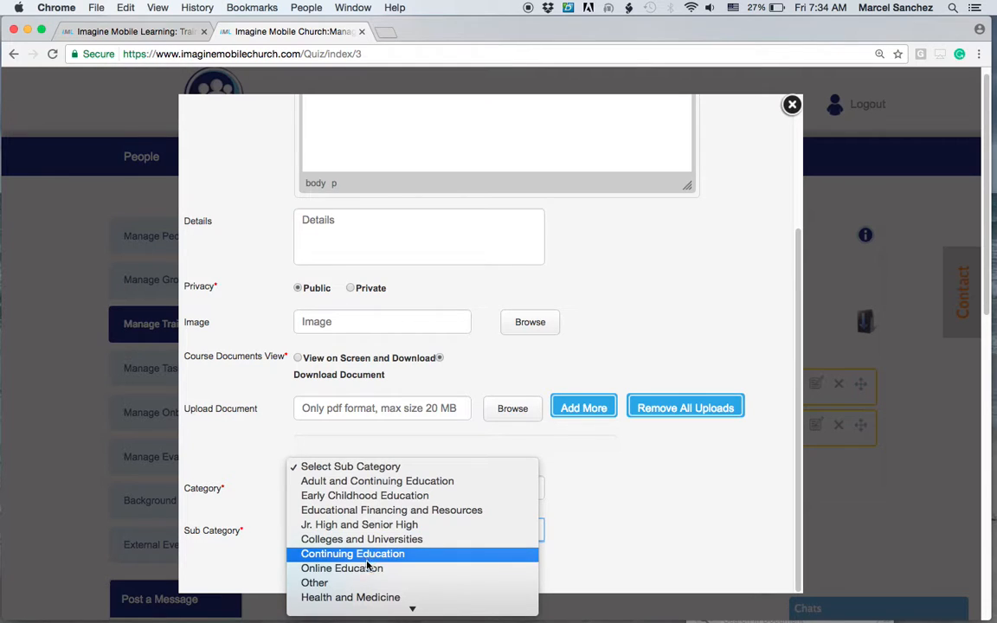
left_click(367, 567)
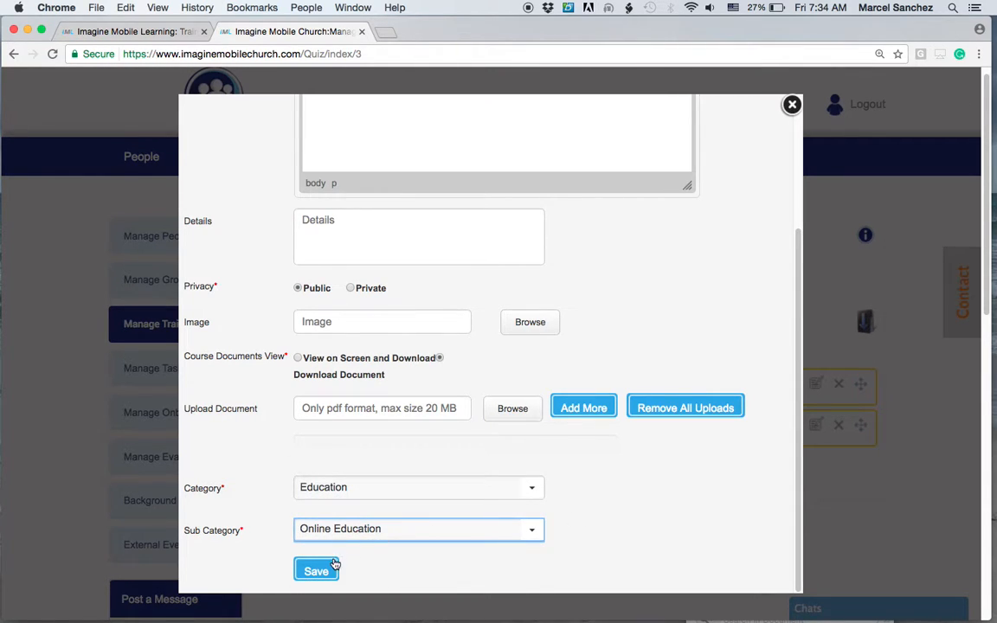
left_click(791, 103)
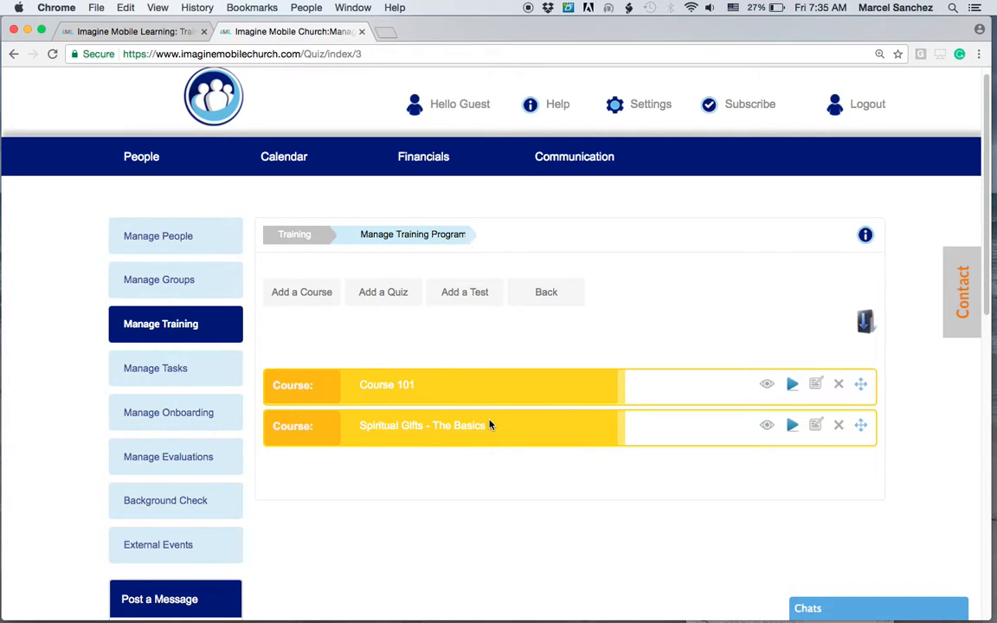
Open the Add Quiz form and set the minimum passing marks to 95%.
left_click(381, 293)
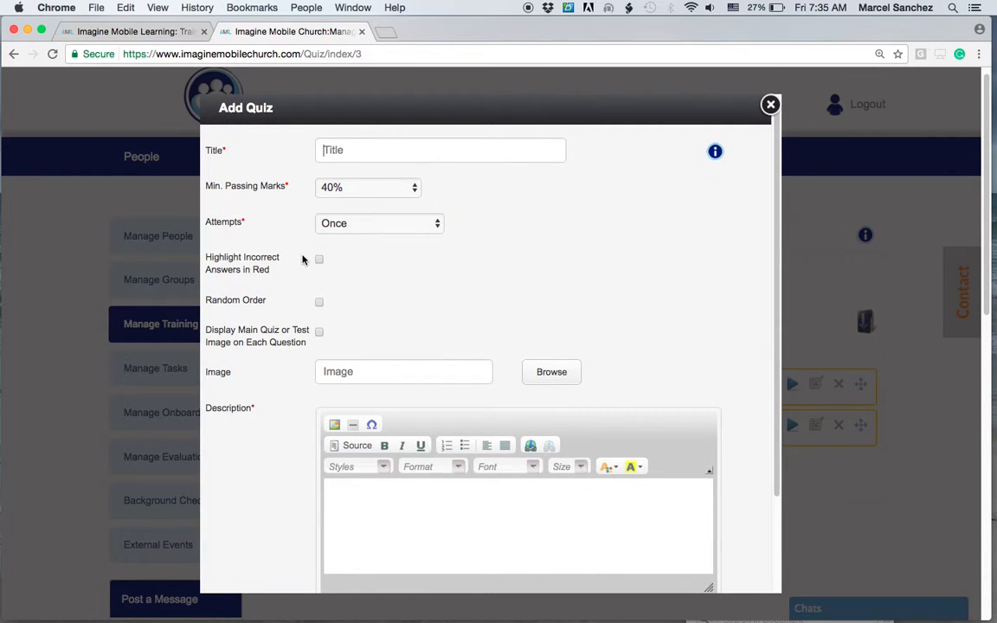
left_click(342, 187)
scroll(353, 328, "down", 8)
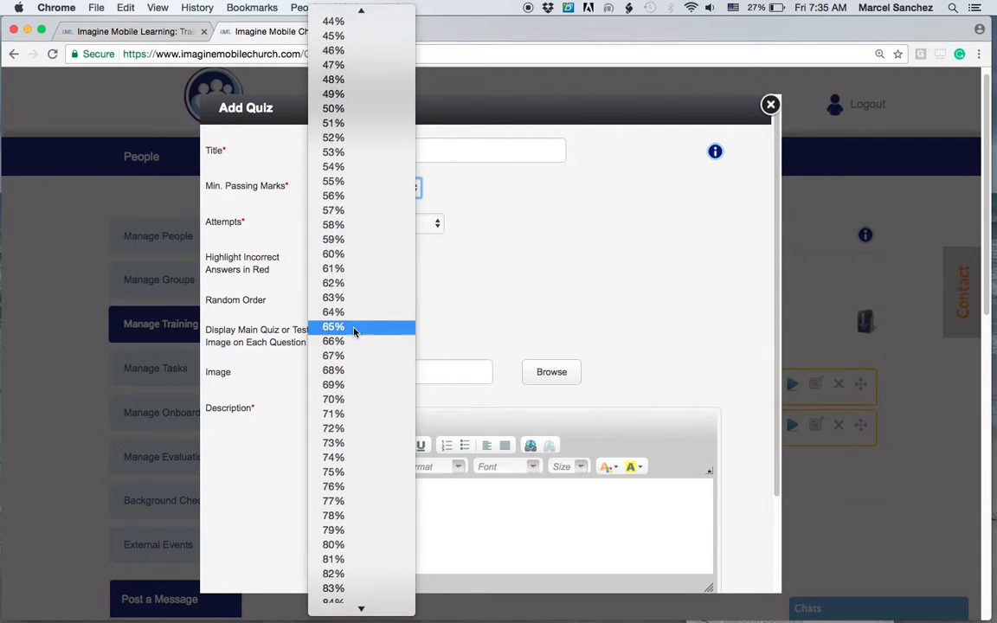
left_click(352, 315)
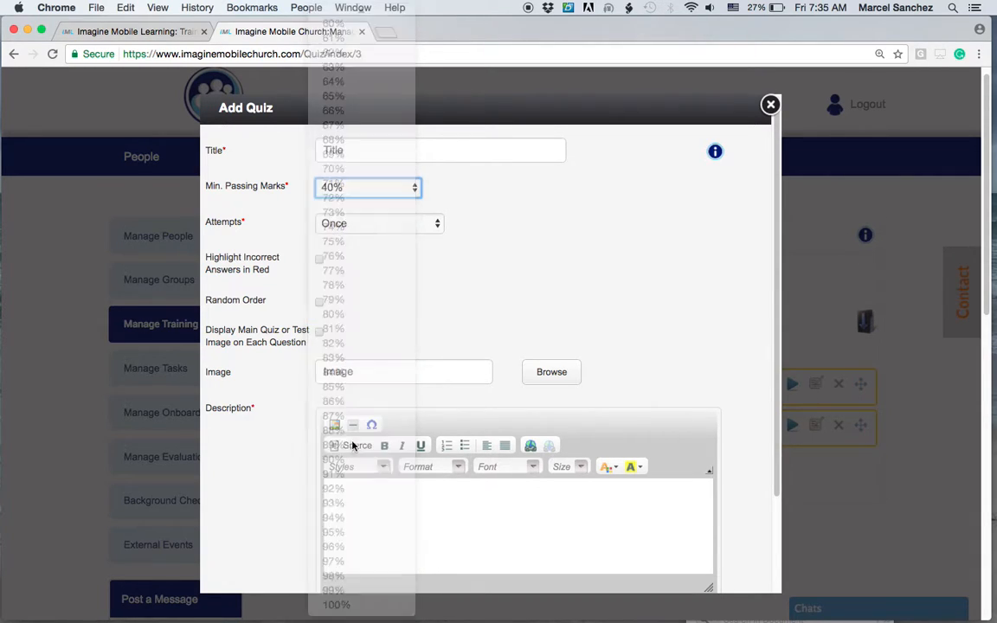
left_click(394, 185)
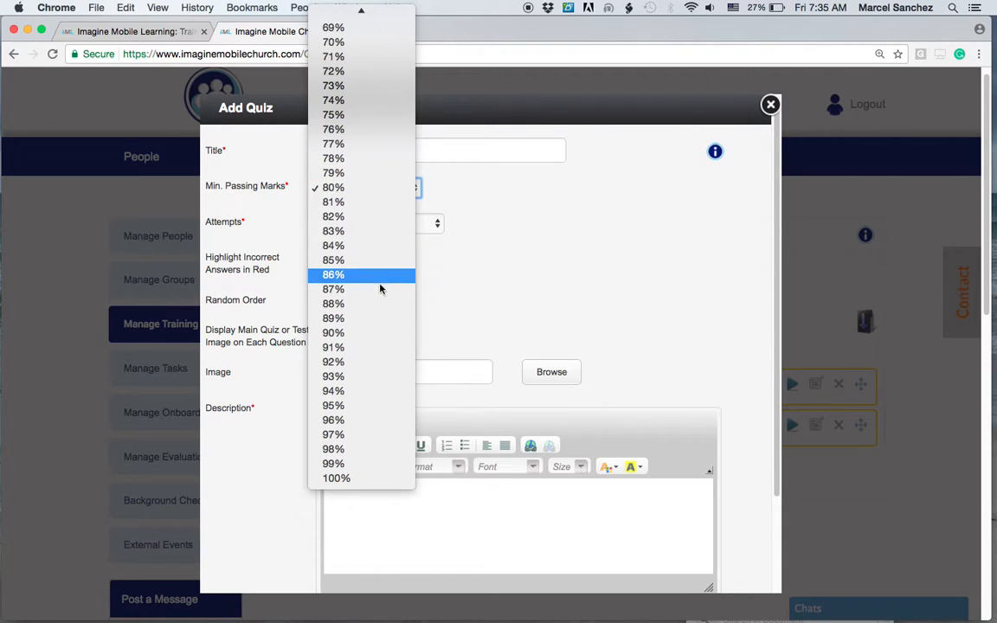
left_click(356, 406)
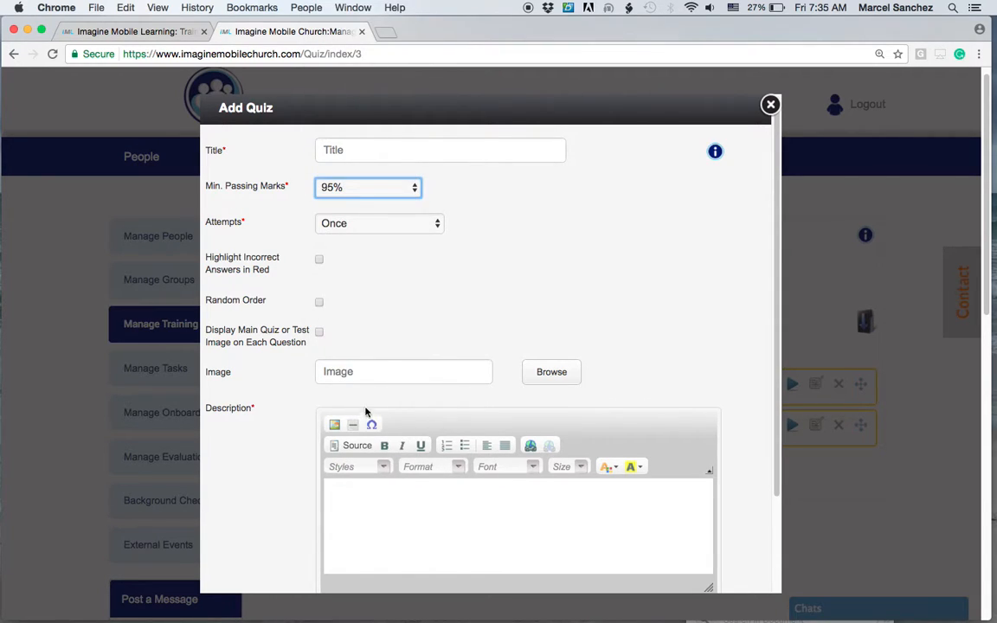
Try a specified number of 10 quiz attempts, then set the attempts to Unlimited.
left_click(373, 224)
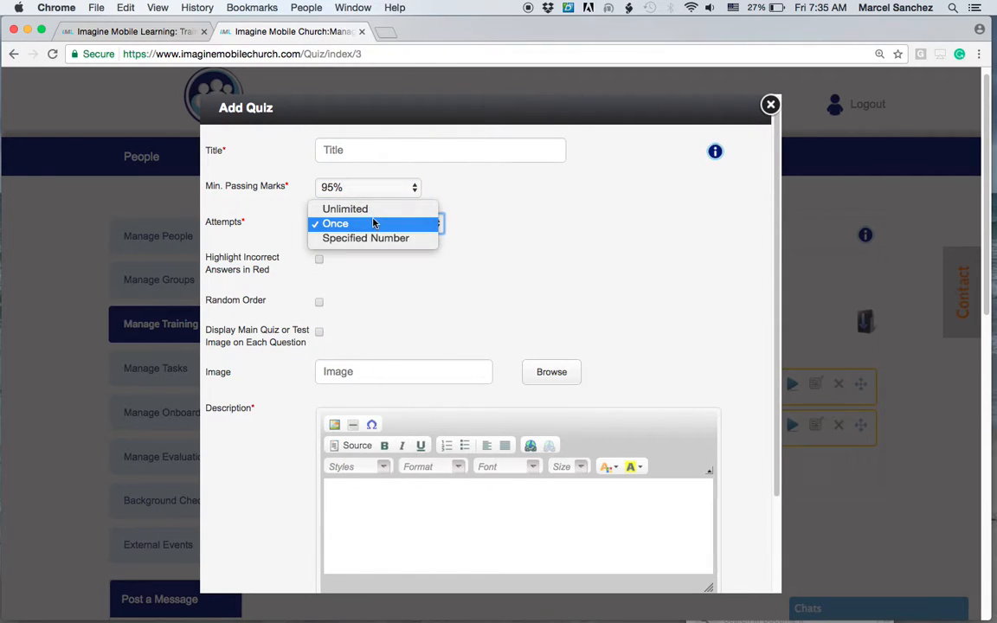
left_click(378, 237)
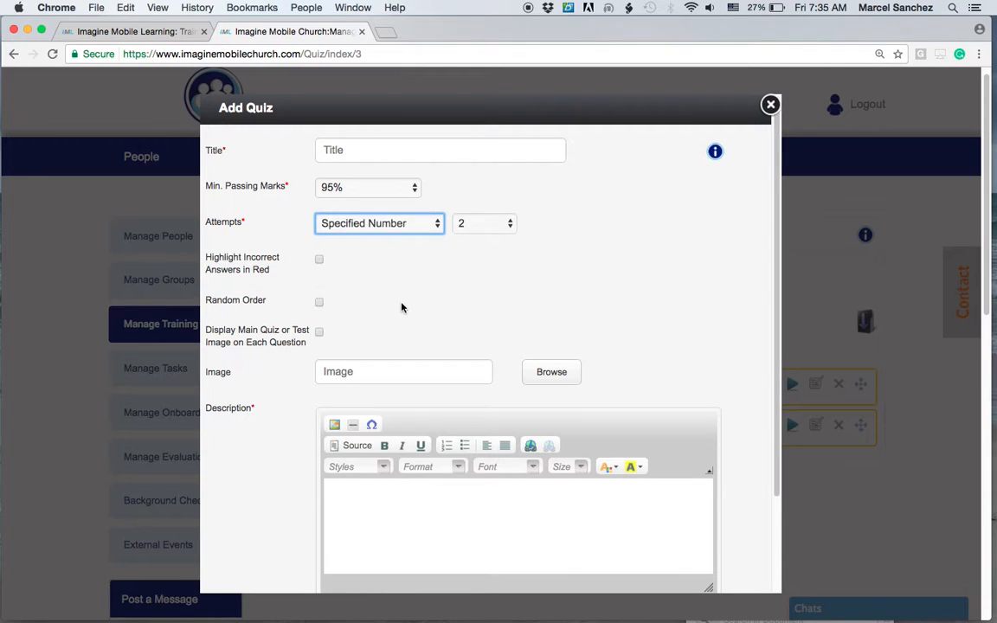
left_click(483, 223)
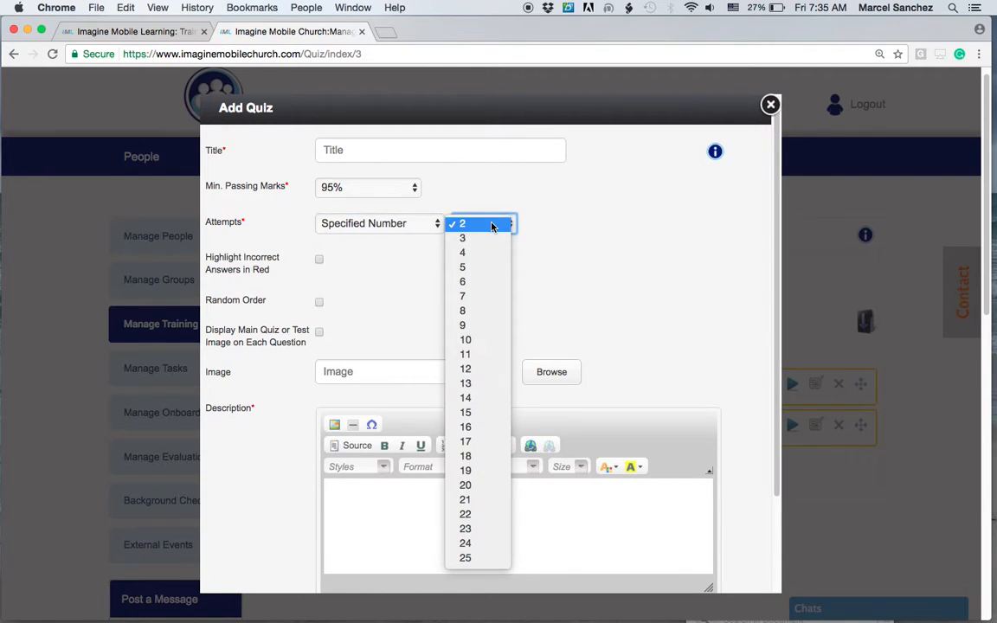
left_click(469, 338)
left_click(356, 226)
left_click(387, 266)
key("Up")
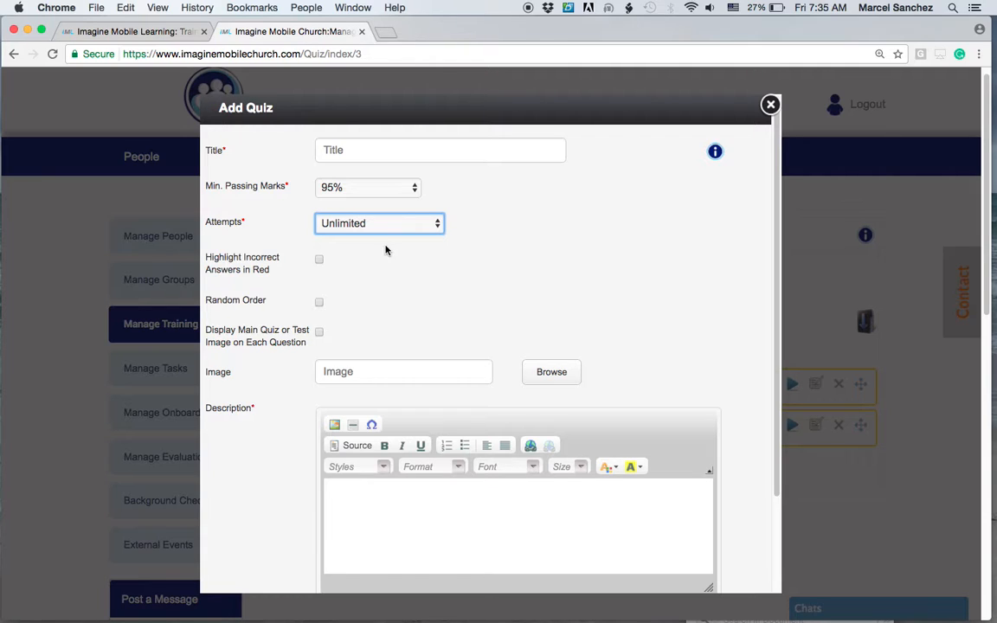
Enable highlighting incorrect answers in red and random order, review the description and details, then close the quiz form.
left_click(318, 260)
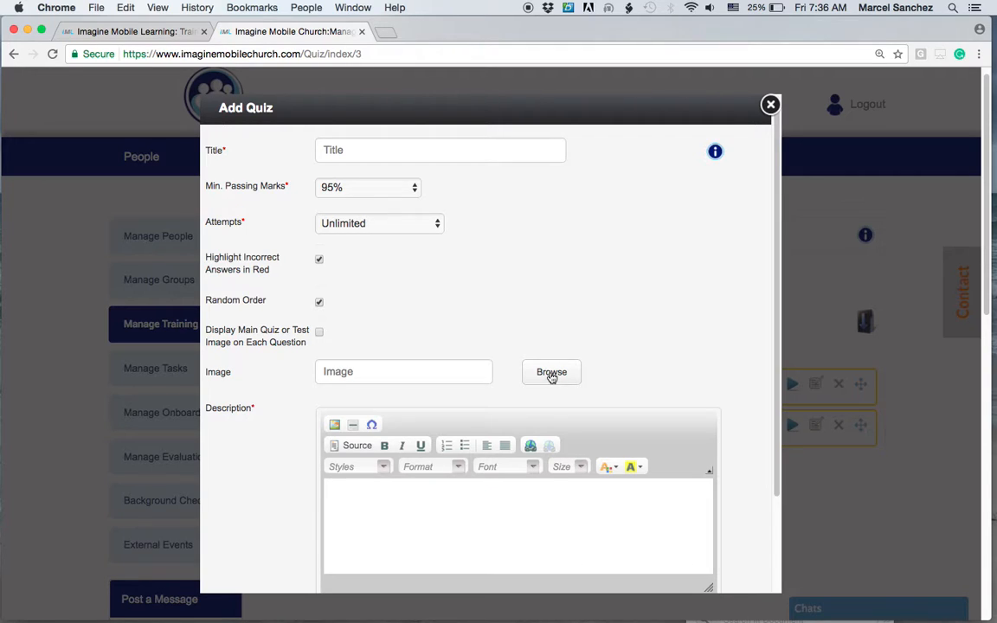
left_click(389, 508)
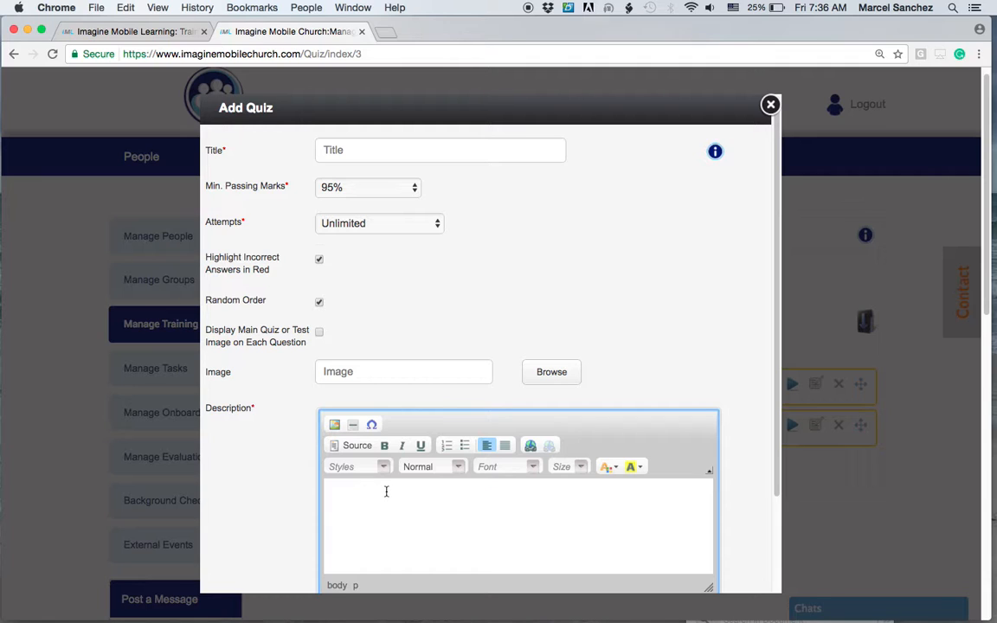
scroll(386, 491, "down", 3)
scroll(387, 491, "down", 2)
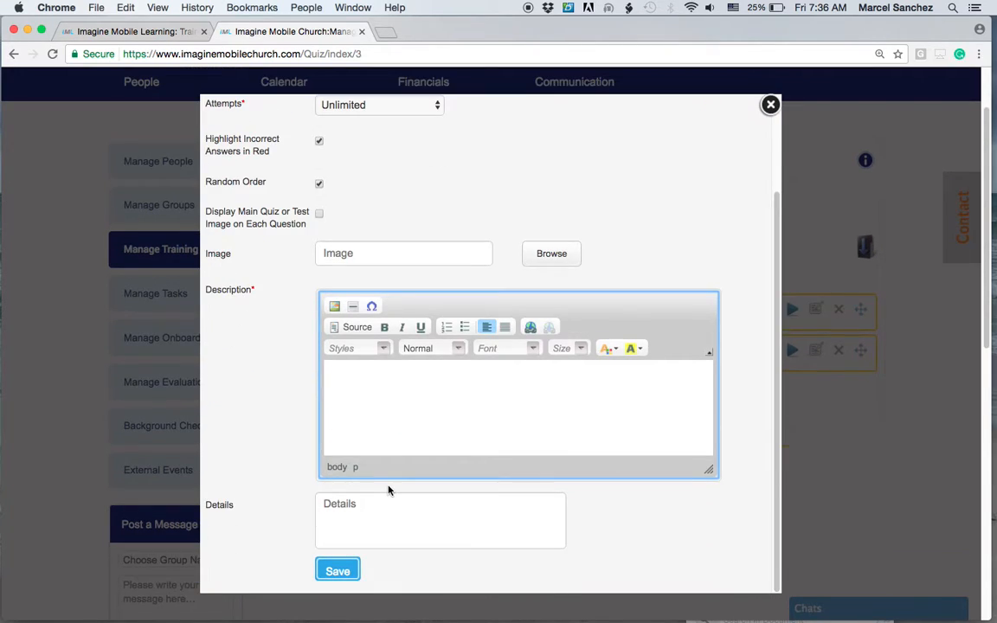
left_click(360, 512)
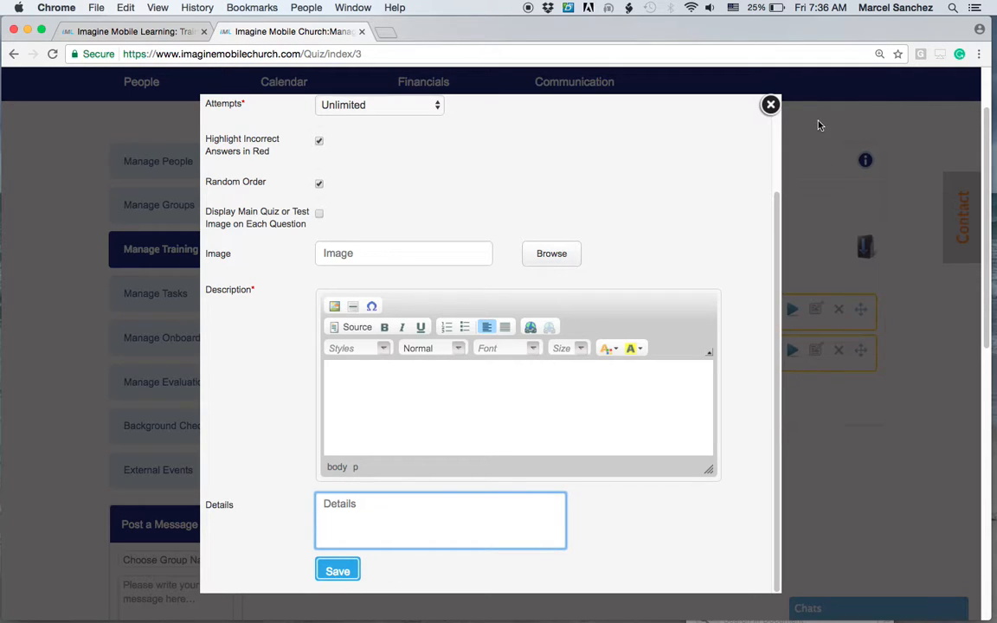
left_click(770, 105)
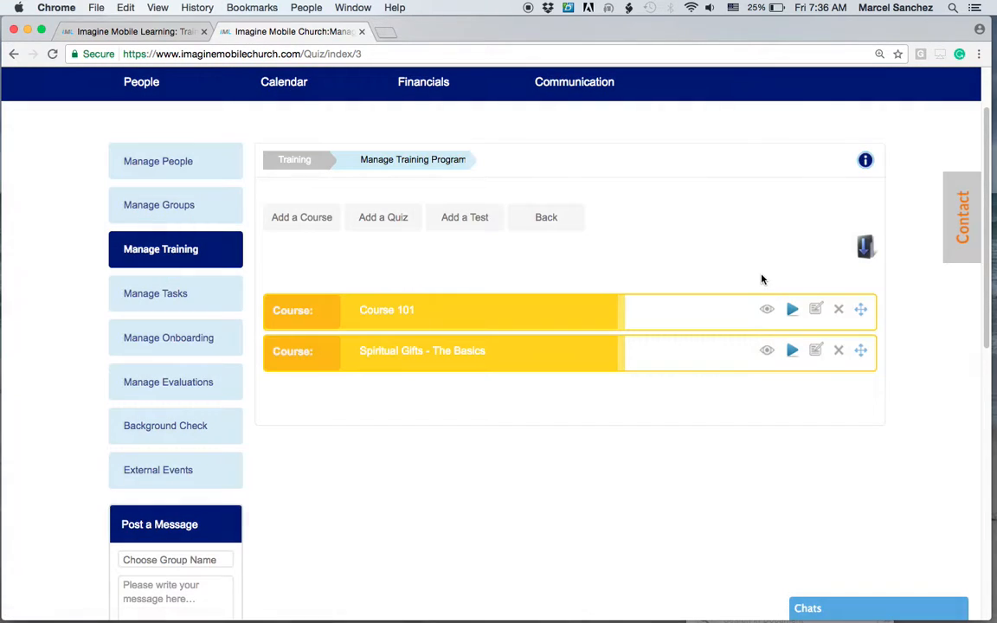
Open the Add Test form, review its attempts, description and details fields, then close it without saving.
left_click(468, 219)
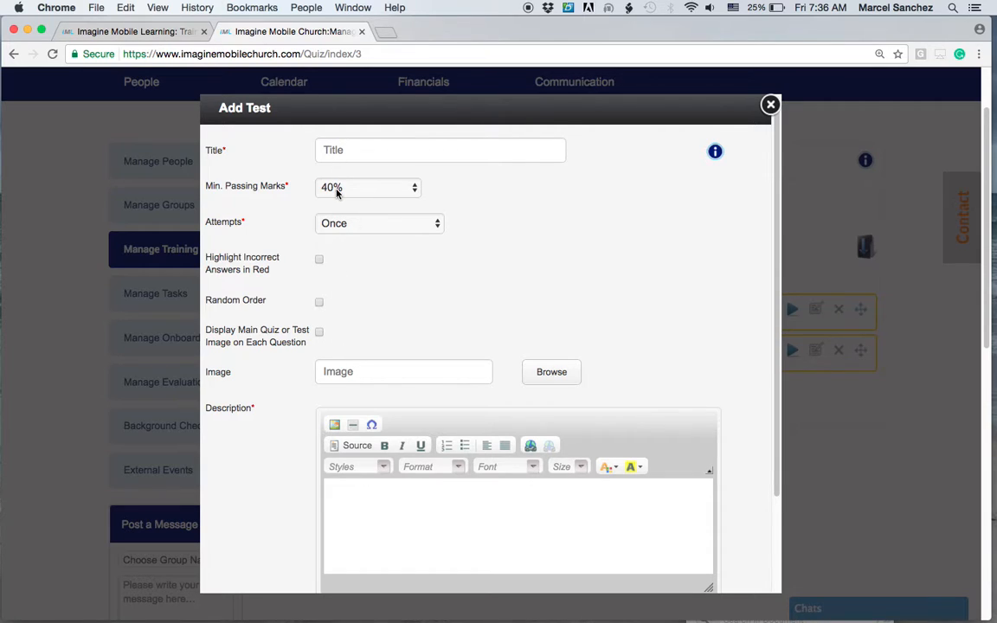
left_click(340, 223)
left_click(346, 227)
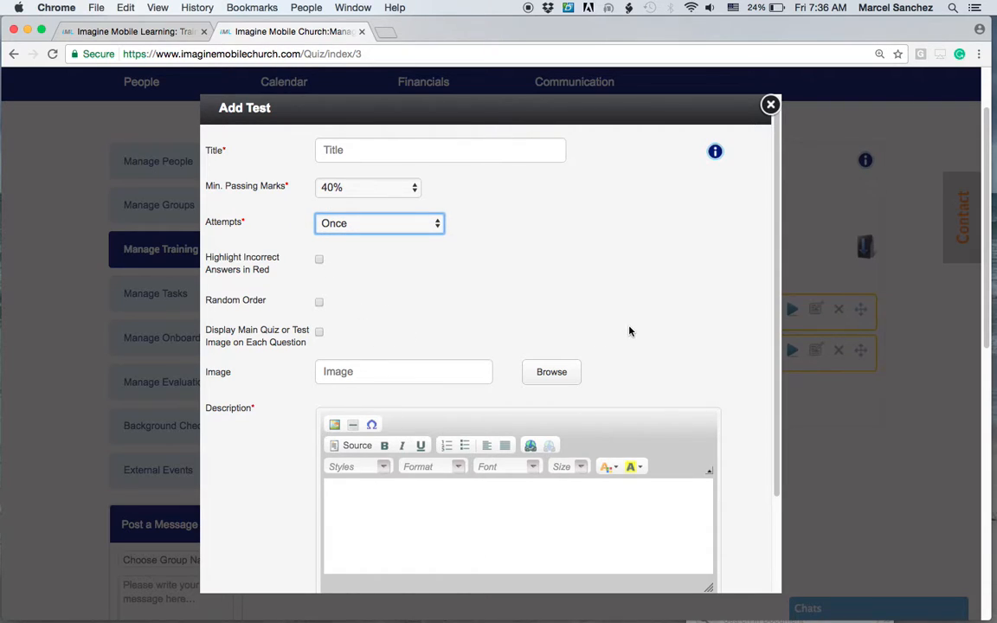
scroll(629, 332, "down", 3)
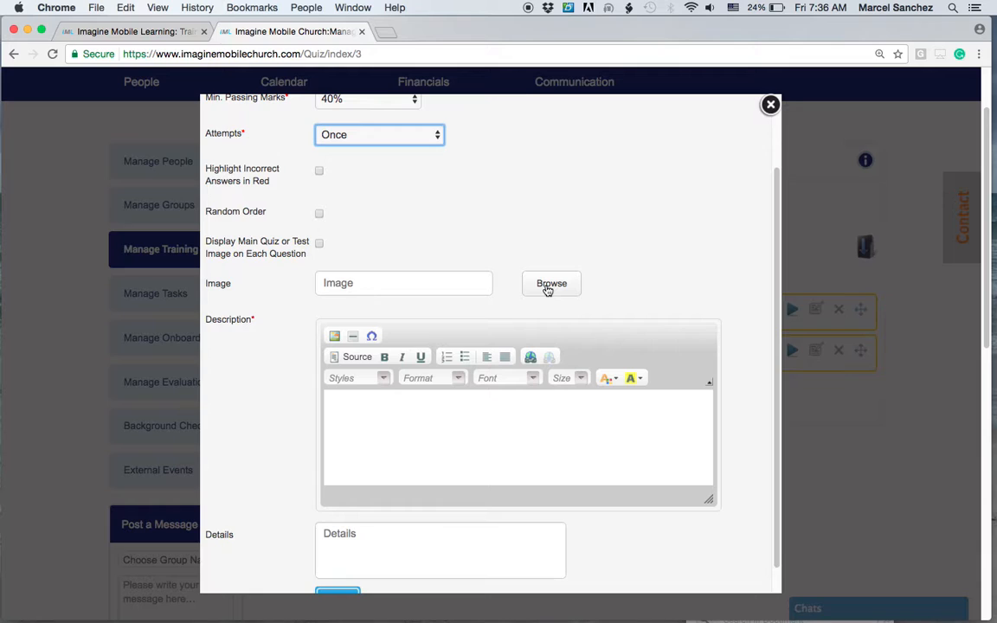
left_click(434, 412)
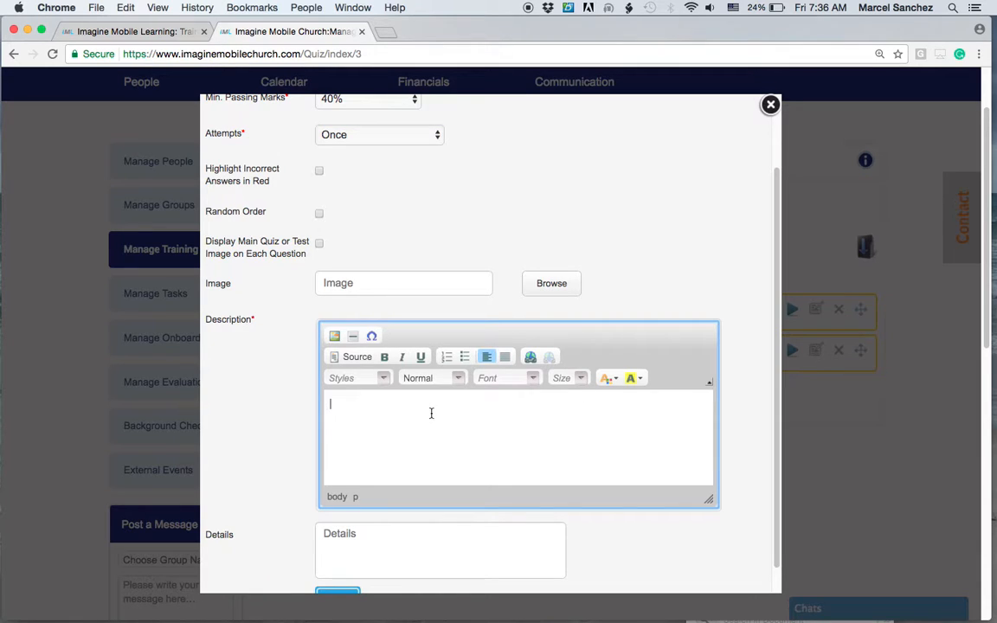
scroll(264, 381, "down", 1)
left_click(335, 504)
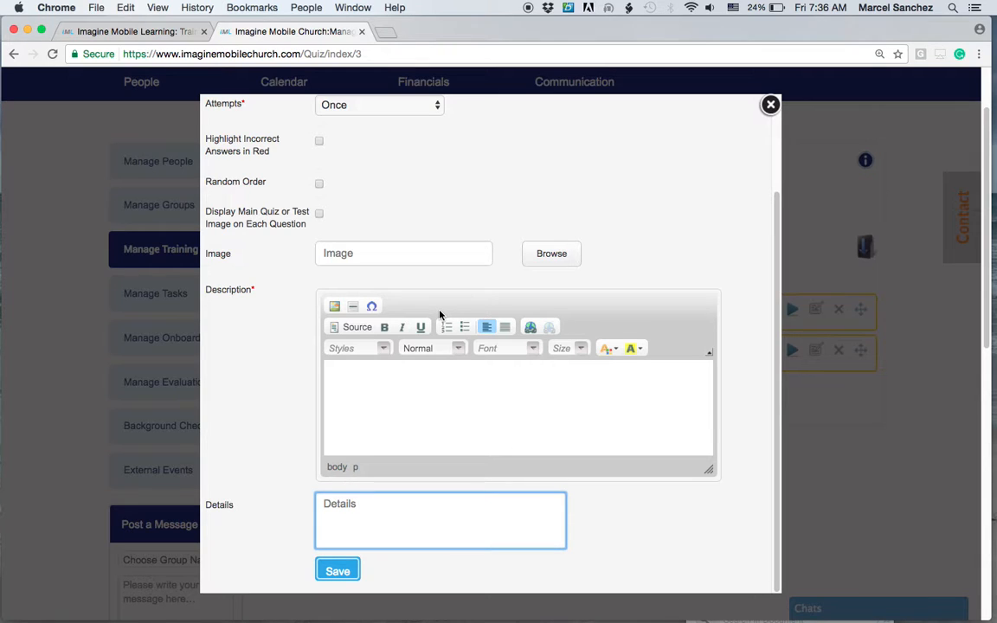
left_click(770, 105)
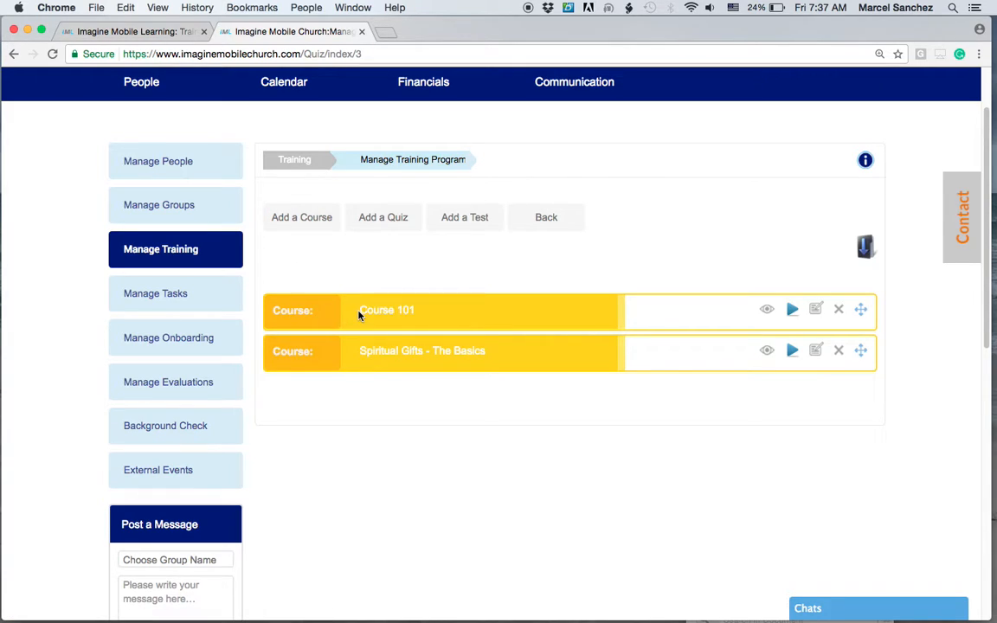
Download the quiz and test questions template from Course 101's management page, then return to the program page.
left_click(767, 310)
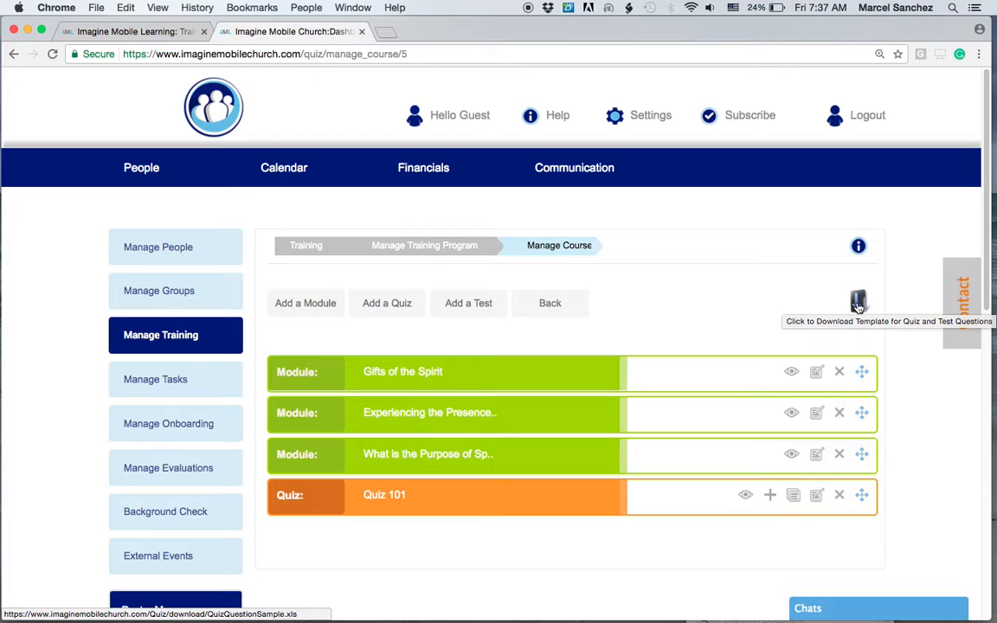
left_click(858, 302)
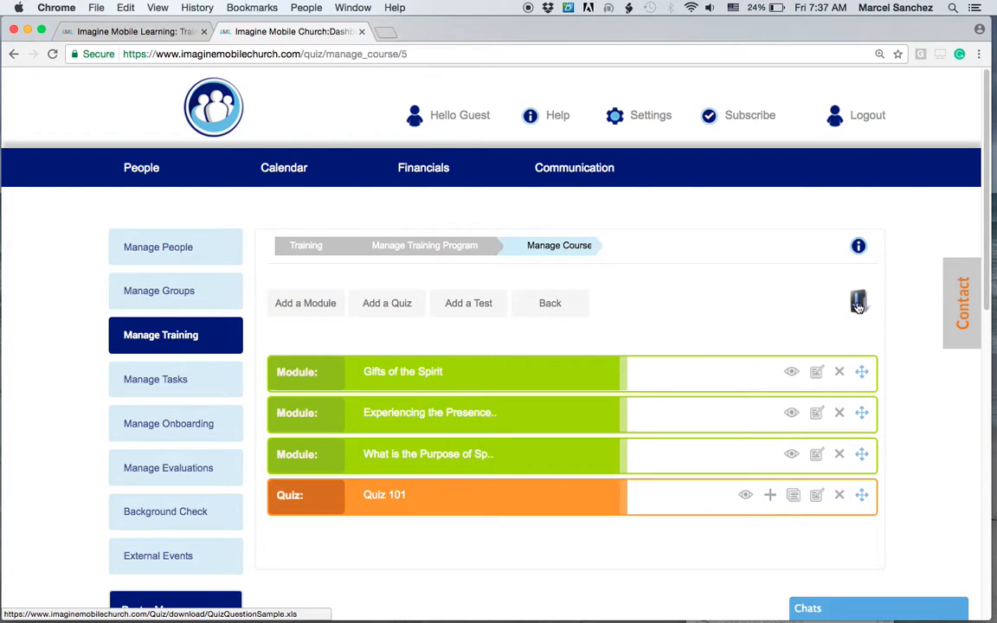
left_click(14, 54)
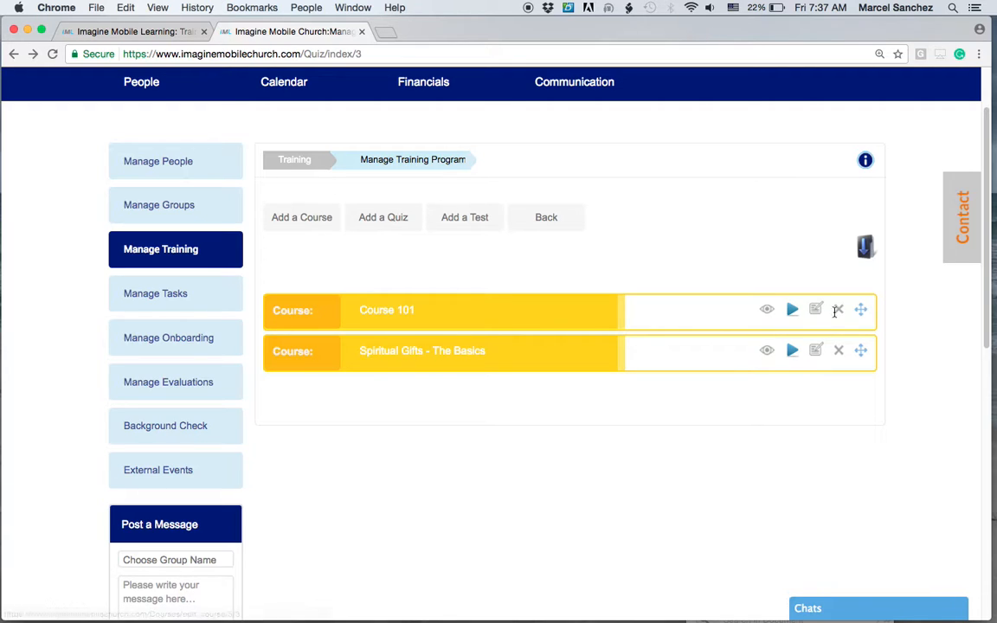
Open Course 101's management page to view its modules and quiz, then return to the program page.
left_click_drag(862, 312, 866, 276)
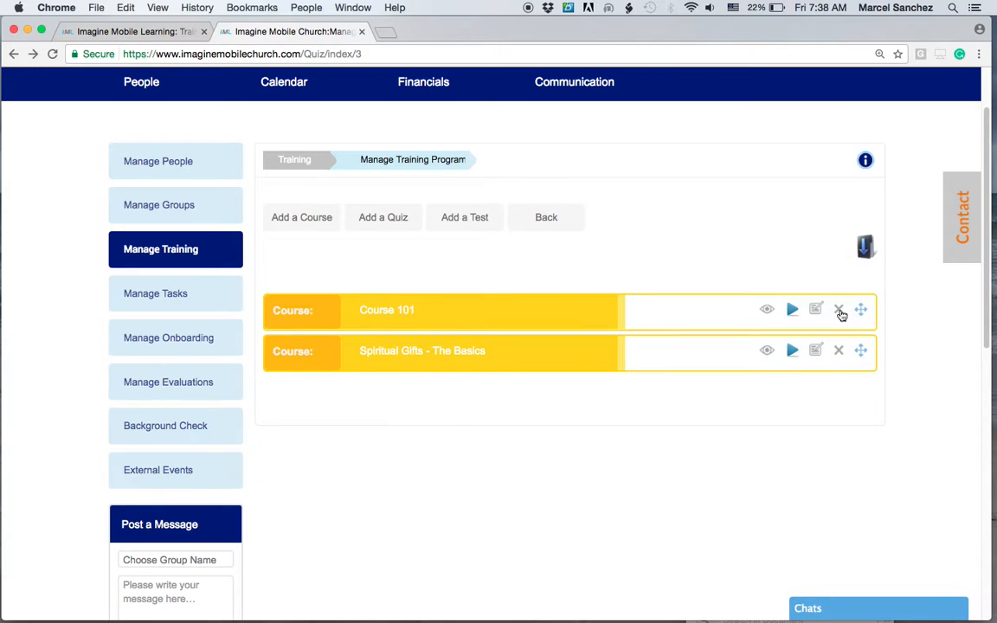
left_click(768, 313)
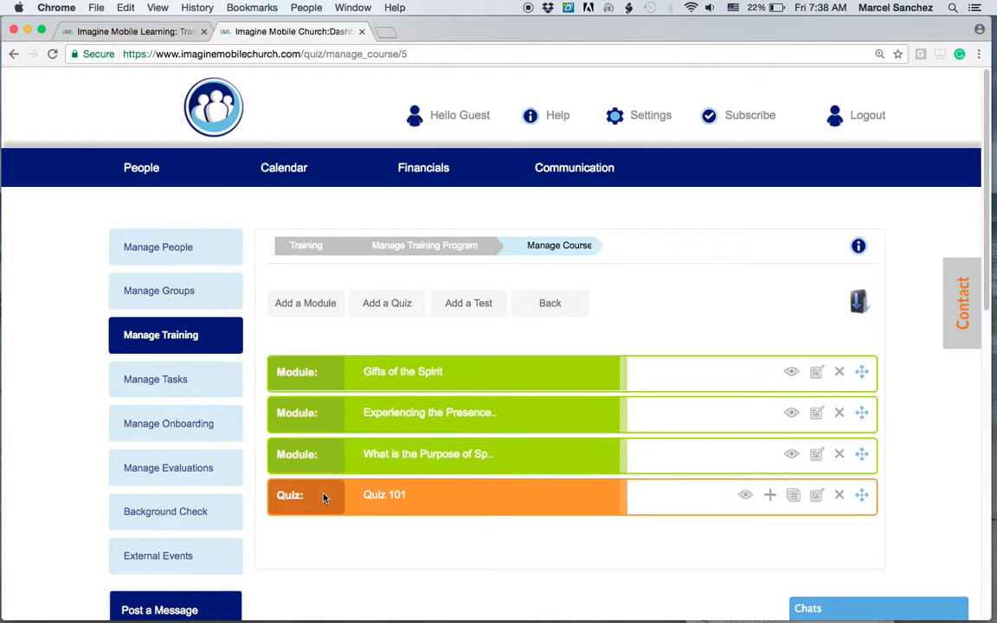
left_click(13, 54)
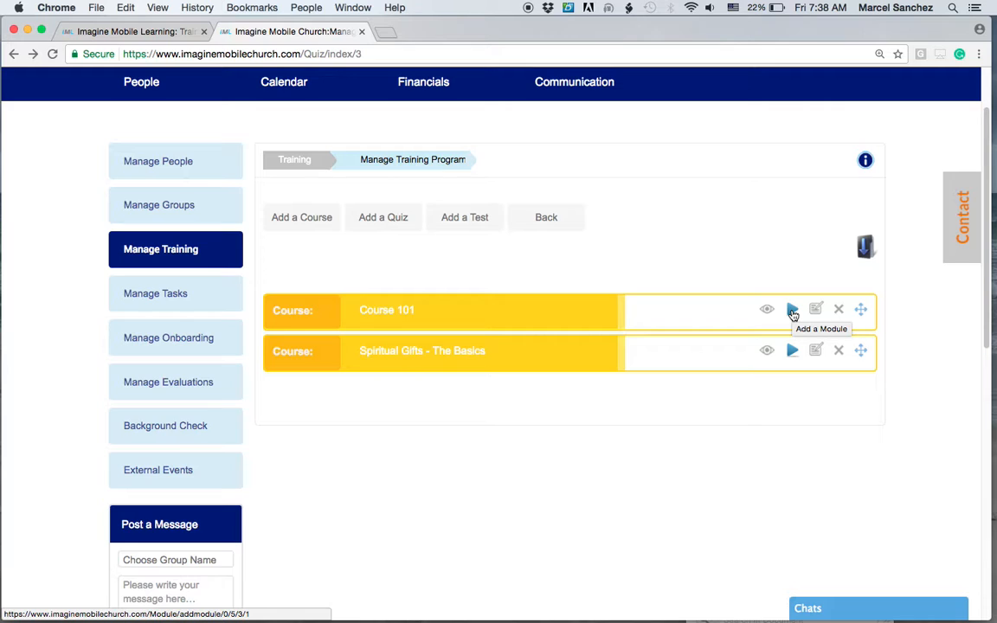
Open the Add Module form for Course 101 and review its title, description, details and text editor fields.
left_click(792, 311)
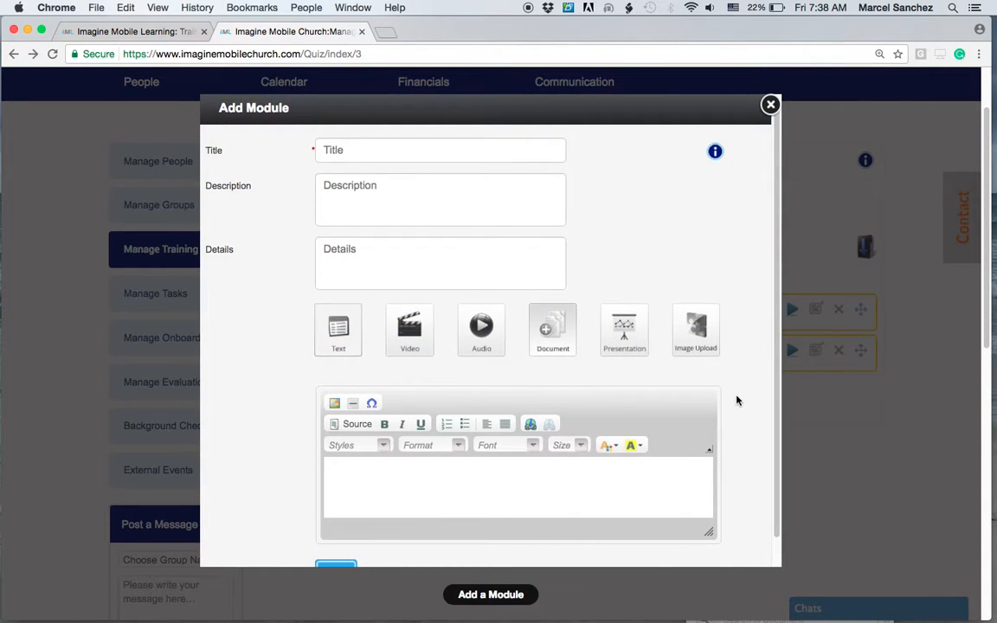
left_click(355, 149)
left_click(345, 196)
left_click(352, 252)
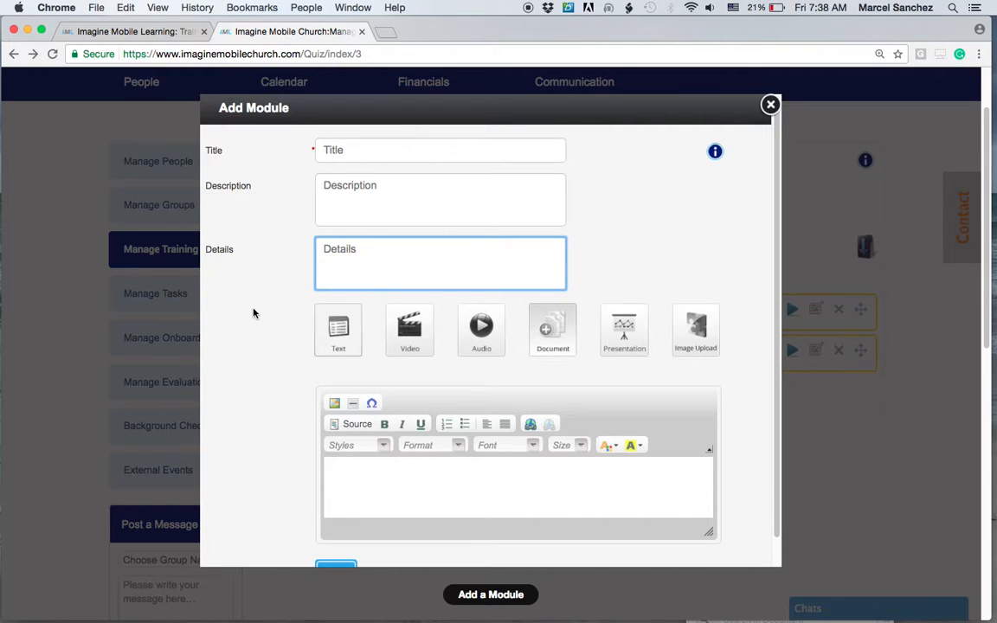
scroll(253, 303, "down", 1)
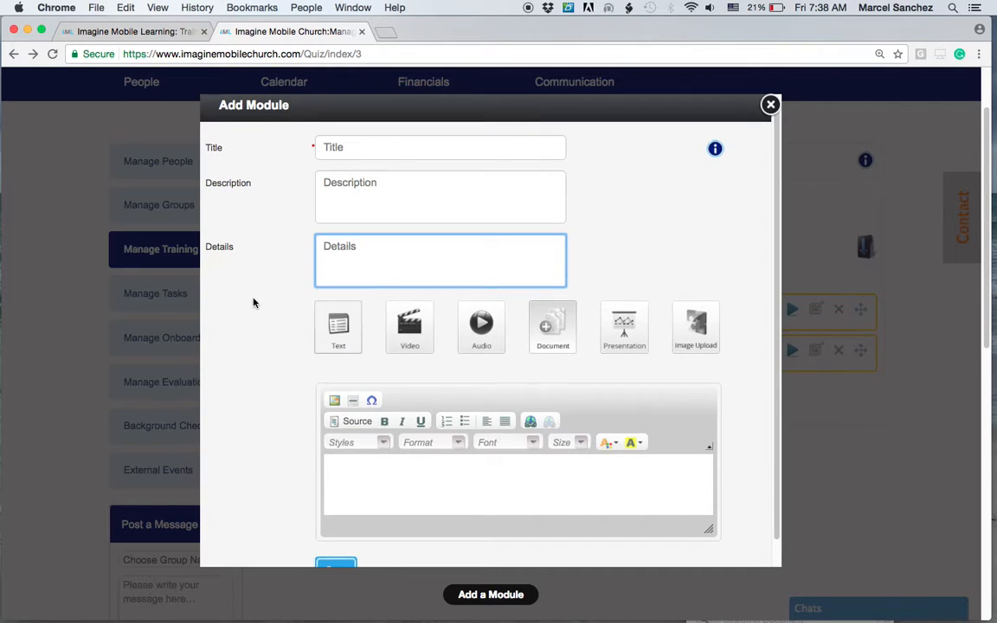
scroll(254, 303, "down", 2)
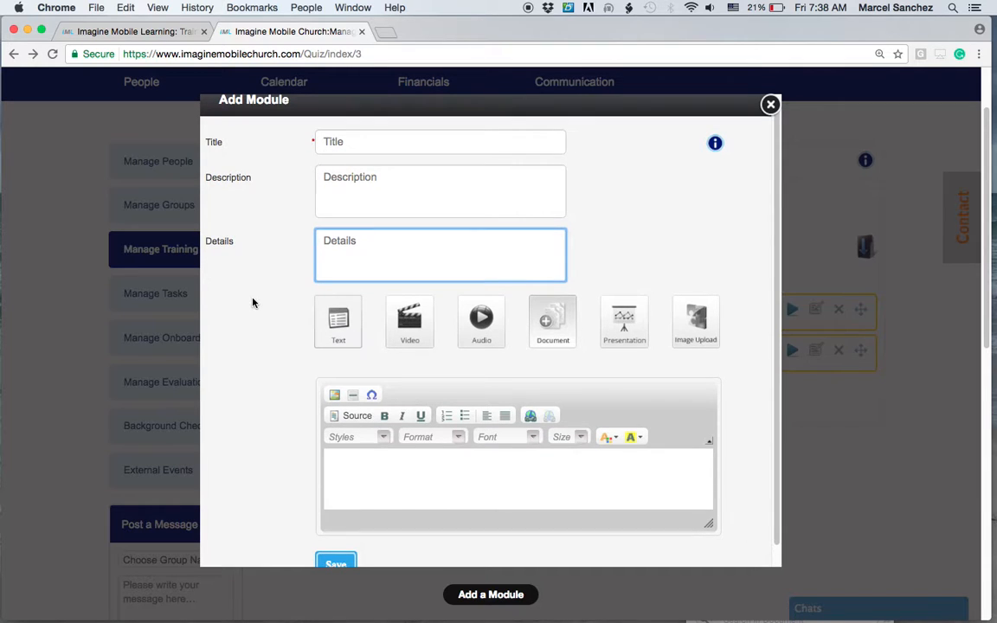
scroll(253, 303, "down", 3)
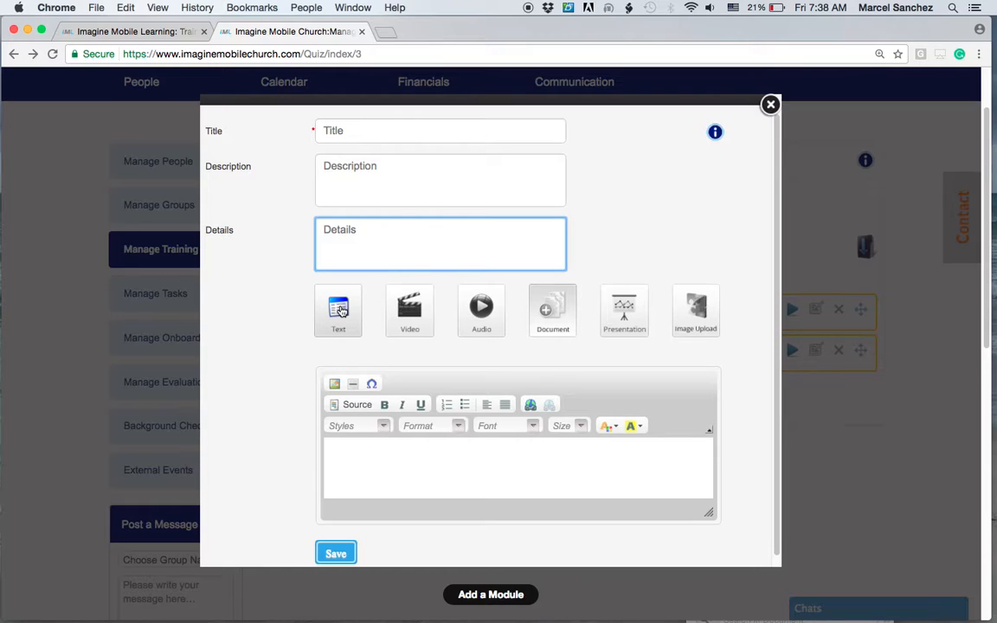
scroll(340, 310, "up", 3)
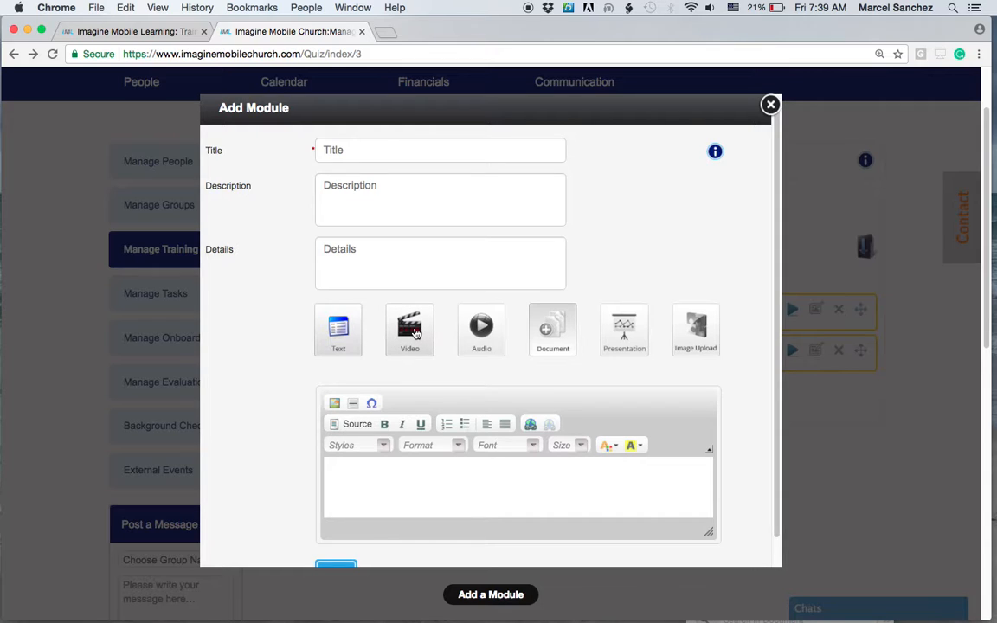
Switch the module content type to Video and compare the upload-video and embed-code options.
left_click(415, 334)
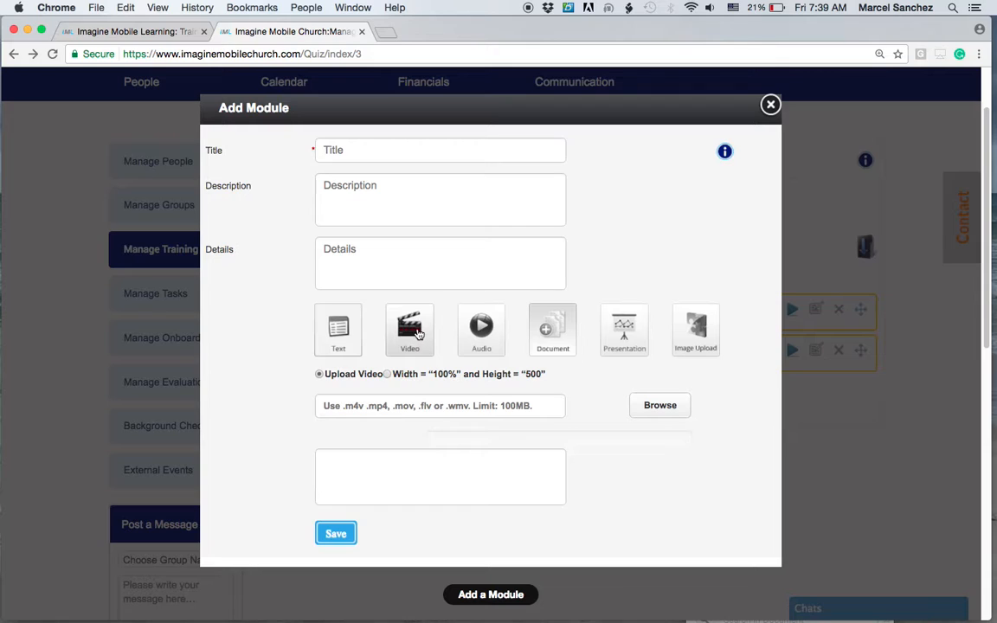
scroll(654, 492, "down", 1)
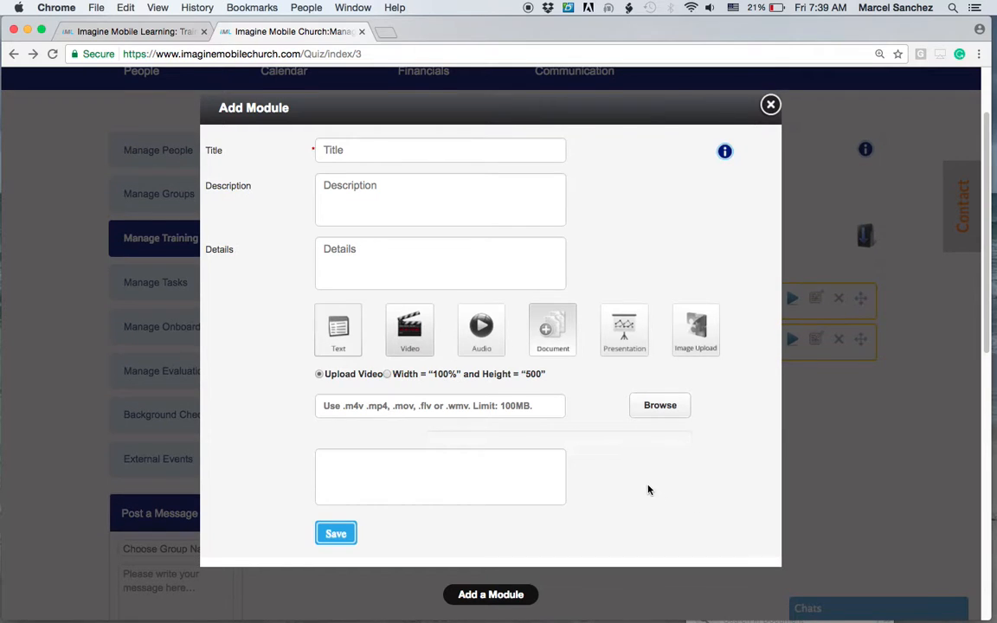
scroll(645, 490, "down", 1)
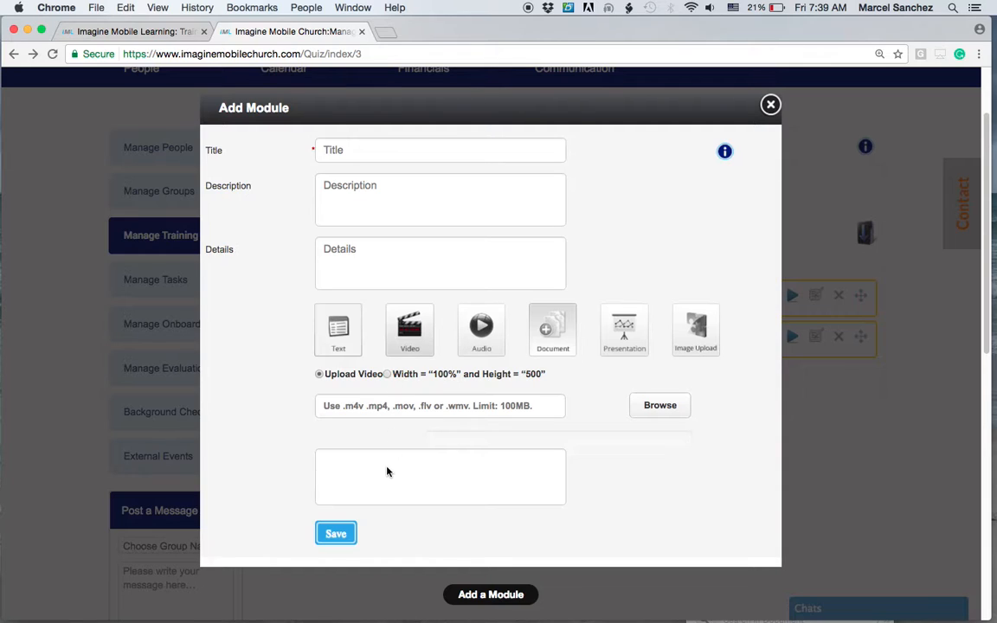
left_click(388, 375)
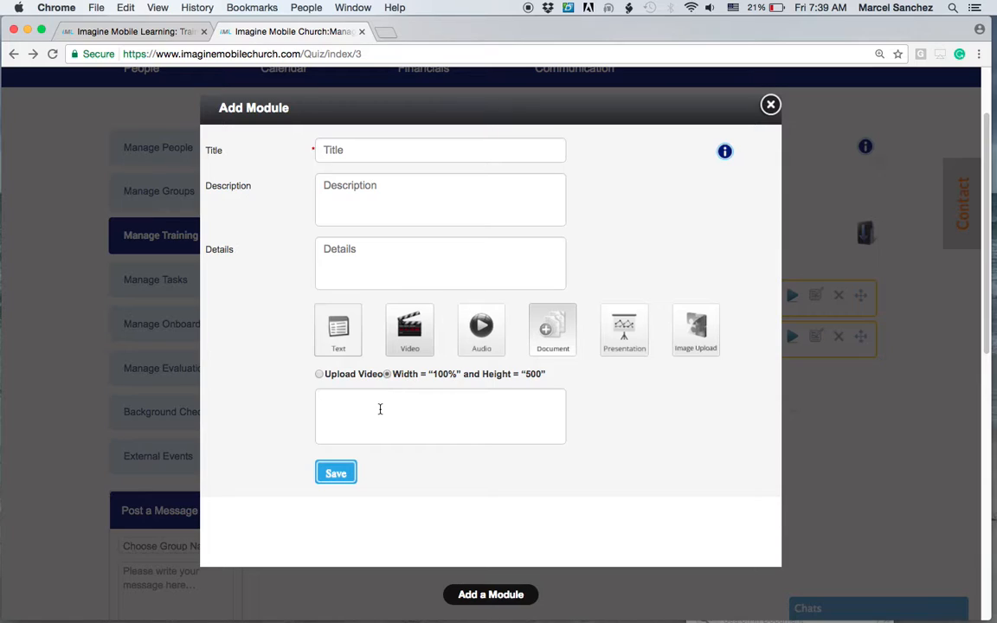
left_click(380, 409)
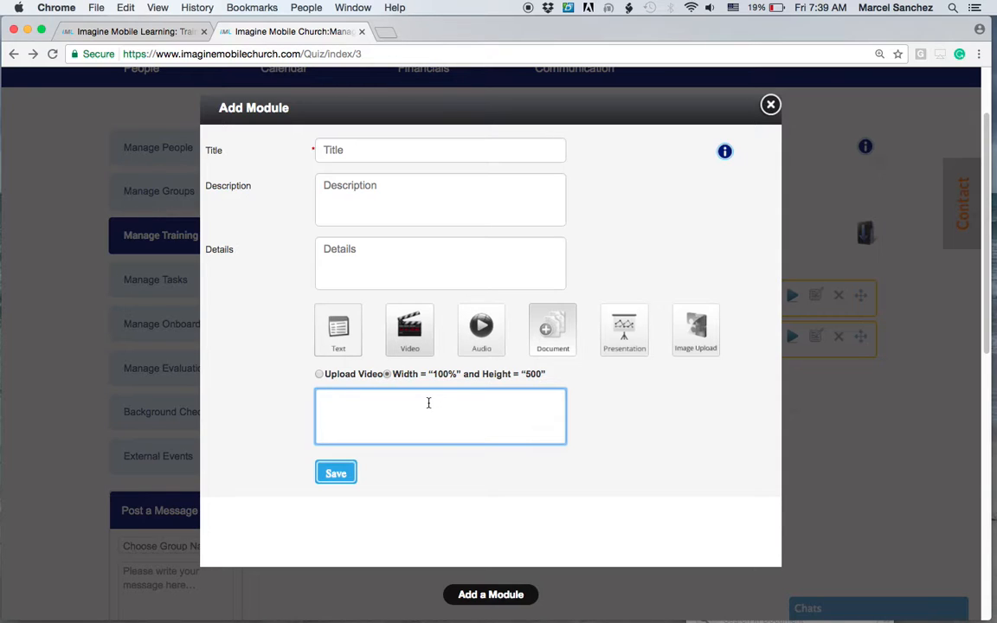
left_click(319, 374)
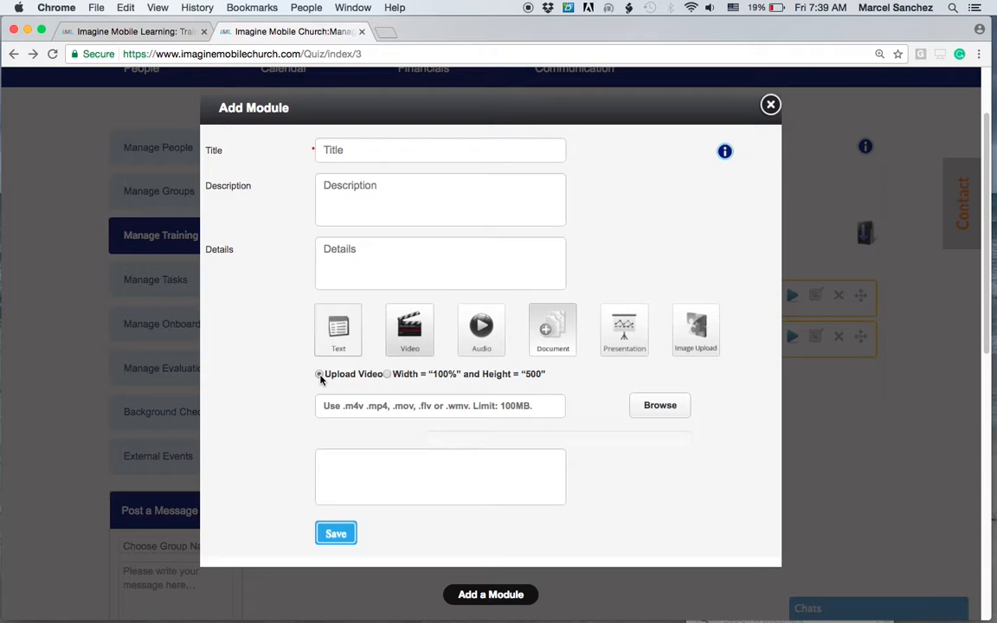
left_click(387, 375)
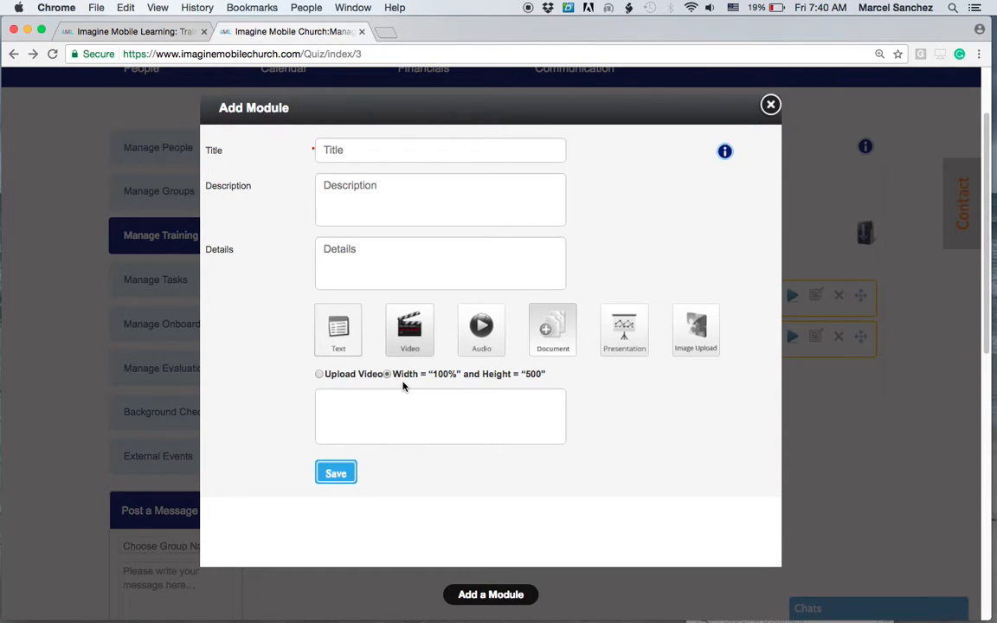
left_click(362, 398)
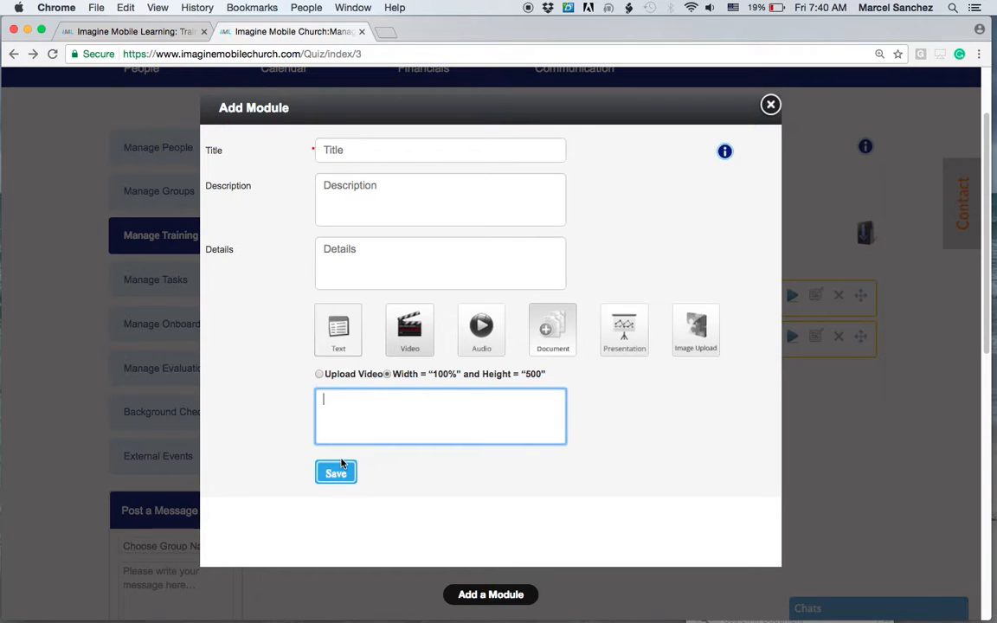
Review the Audio, Document, Presentation and Image Upload content options, then close the Add Module form without saving.
left_click(488, 339)
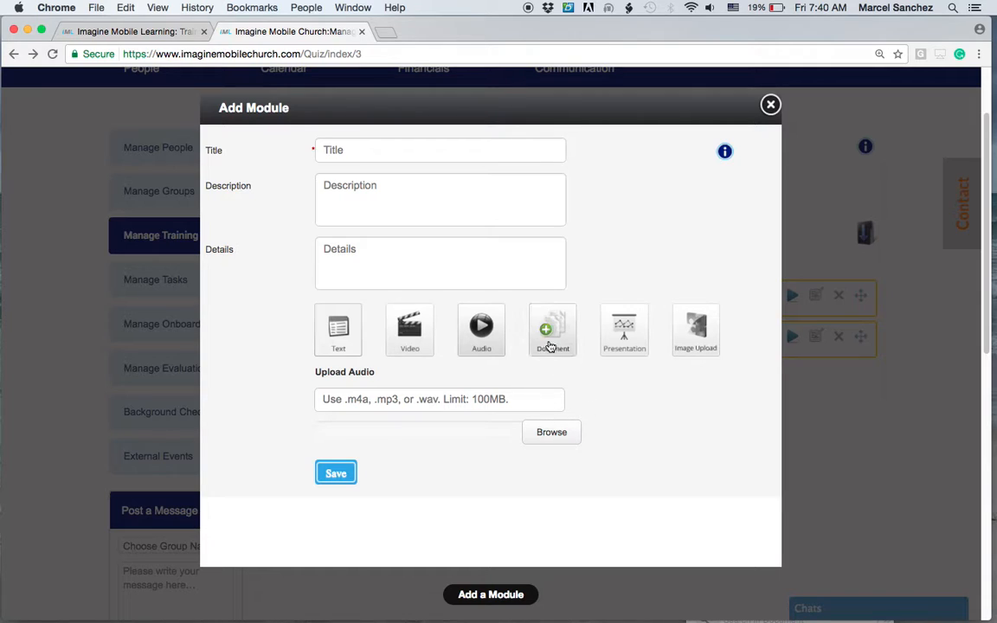
left_click(550, 343)
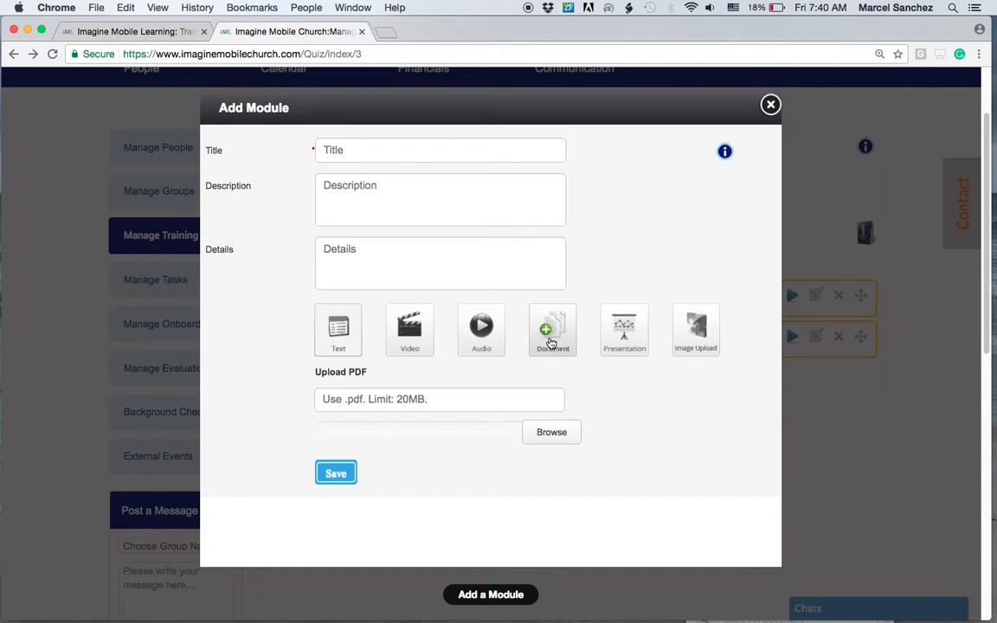
left_click(624, 331)
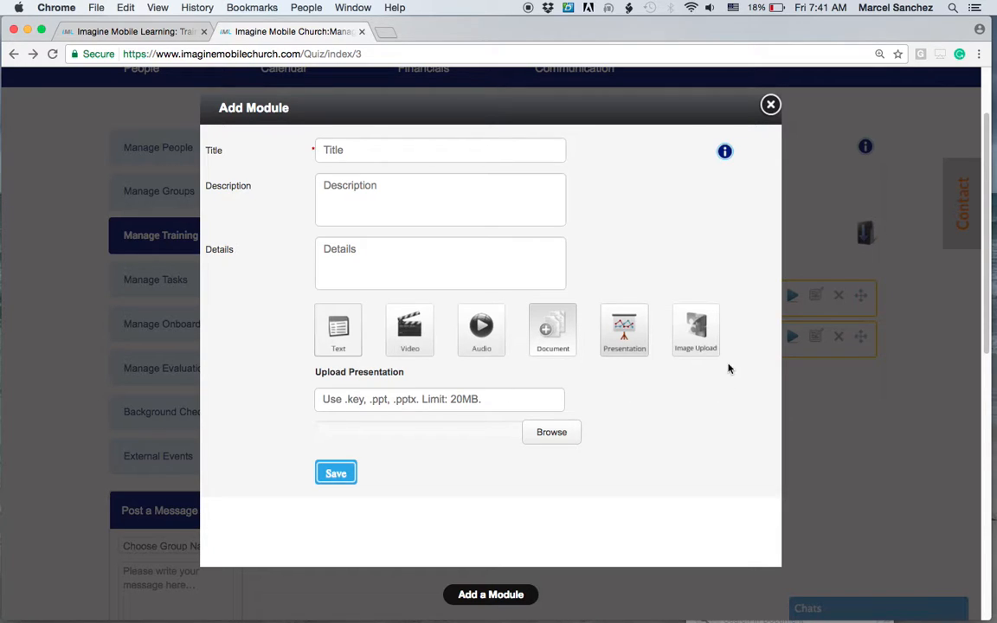
left_click(694, 342)
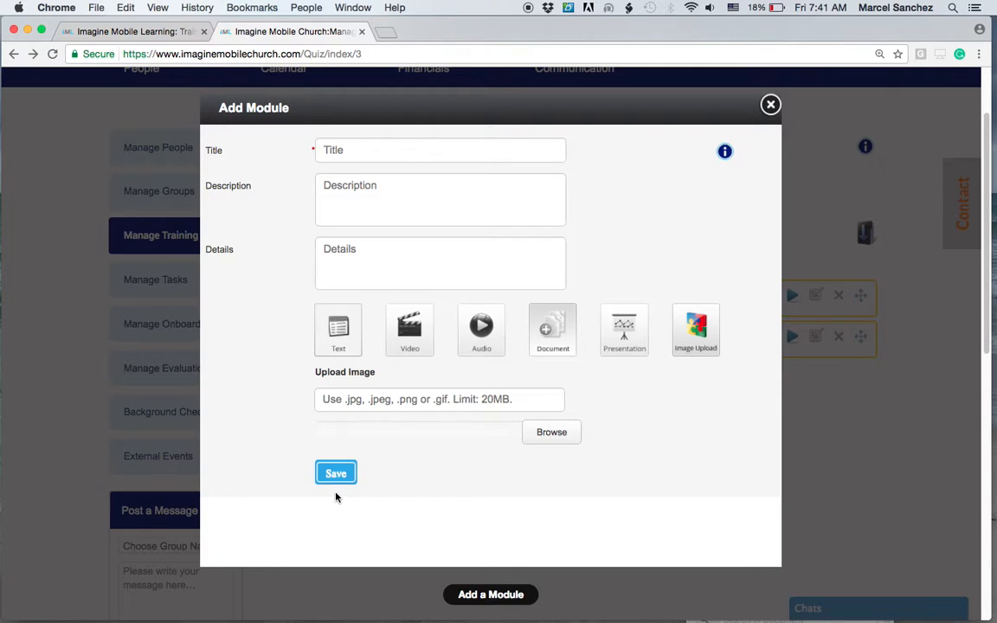
left_click(771, 106)
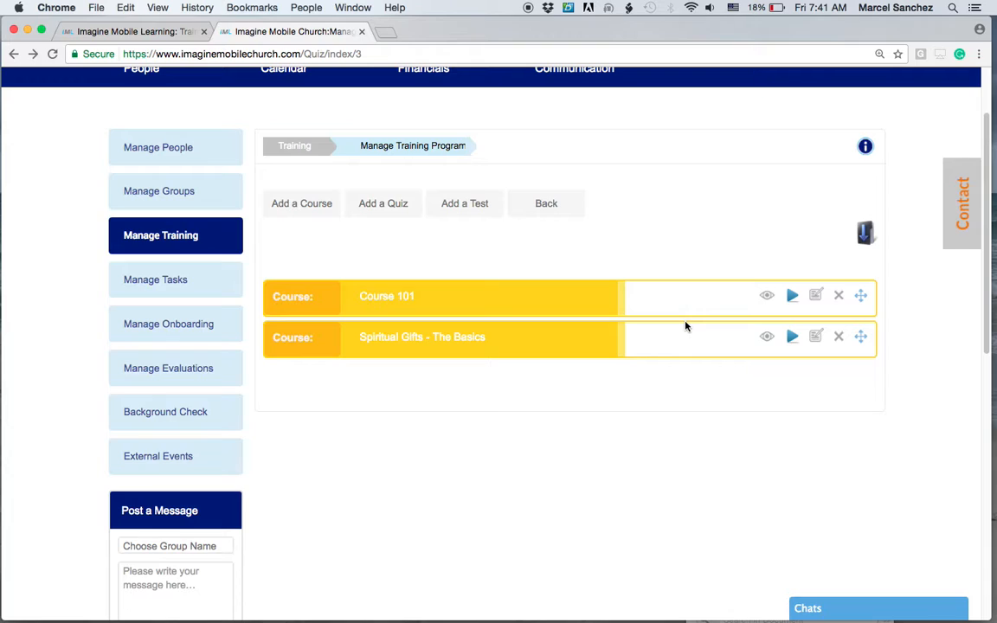
Open Course 101 and preview the Gifts of the Spirit module video, playing and pausing it before closing.
left_click(769, 298)
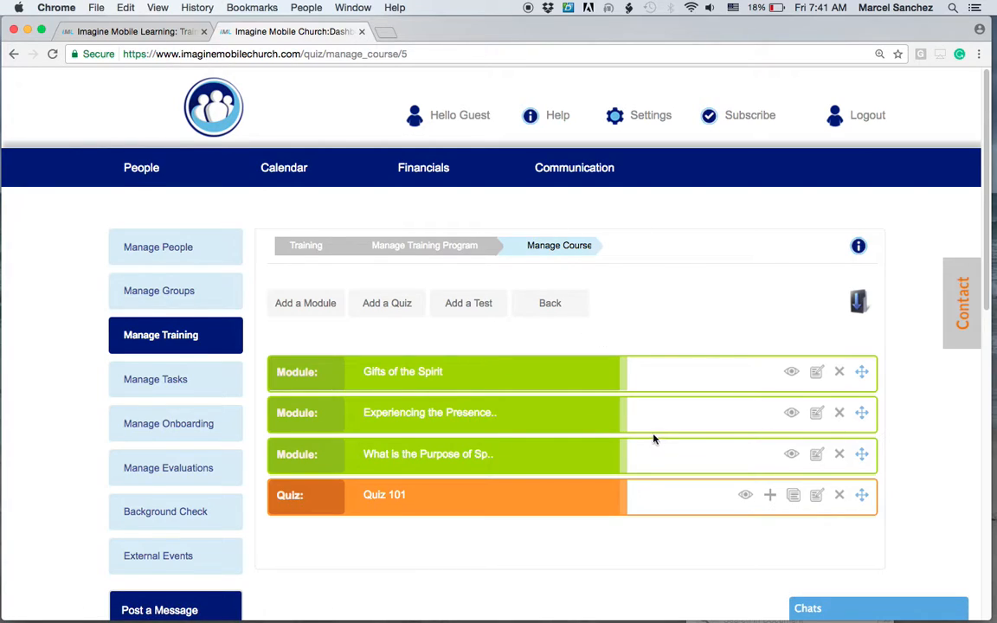
scroll(653, 439, "down", 2)
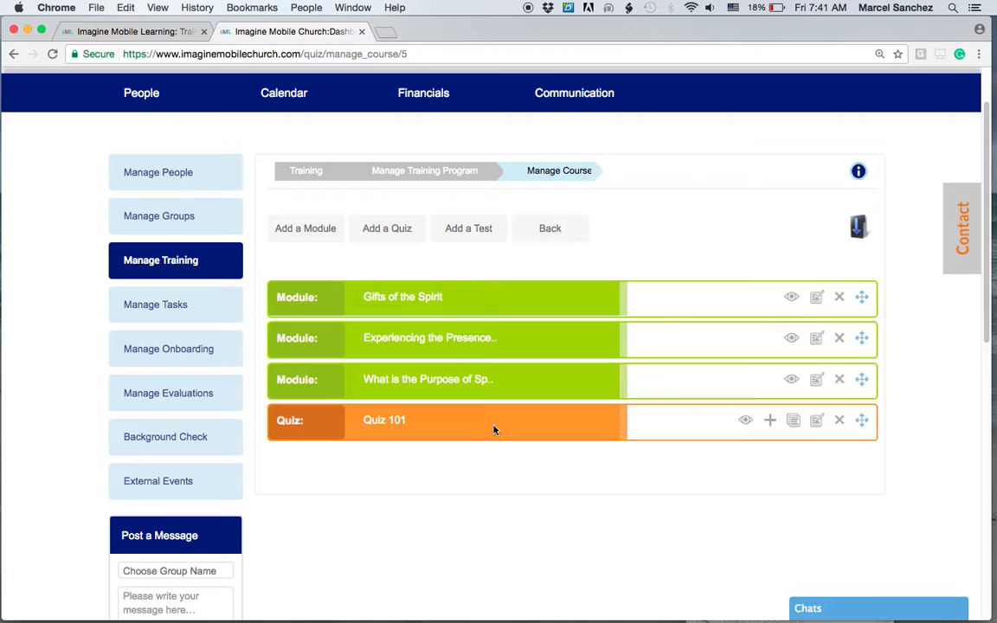
left_click(791, 298)
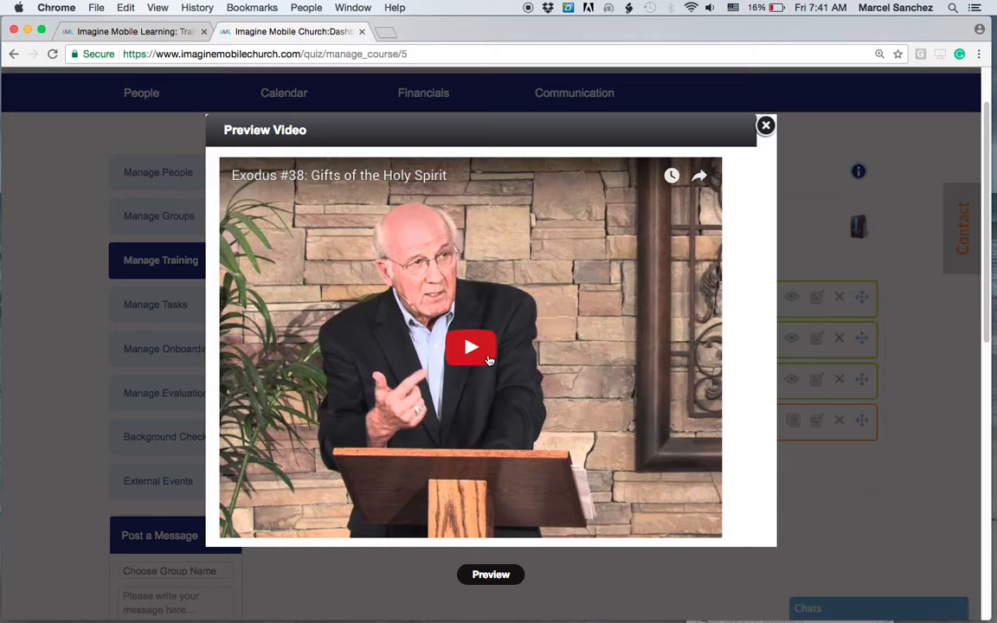
left_click(439, 322)
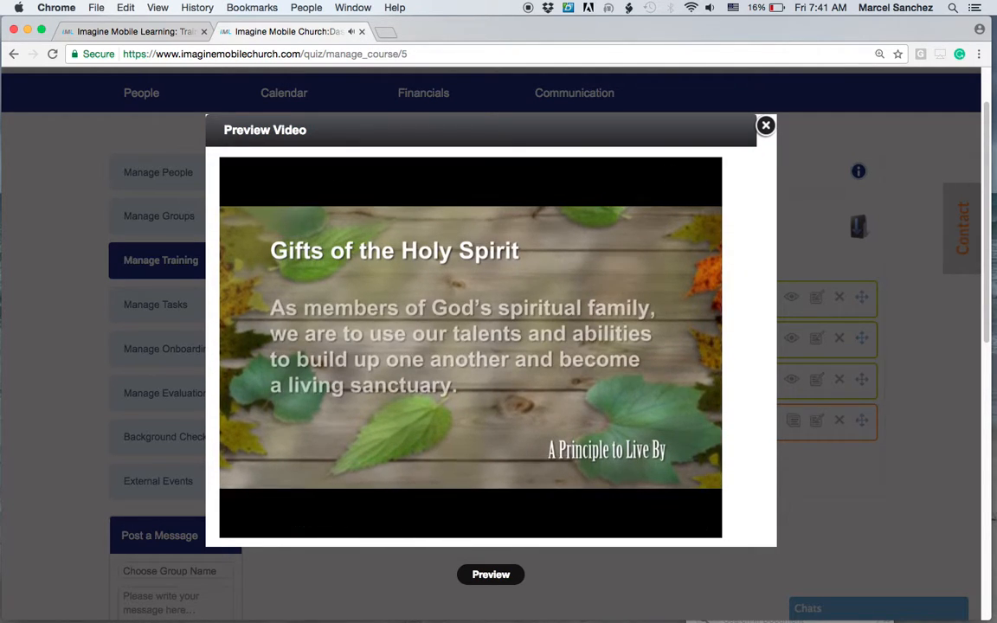
mouse_move(423, 429)
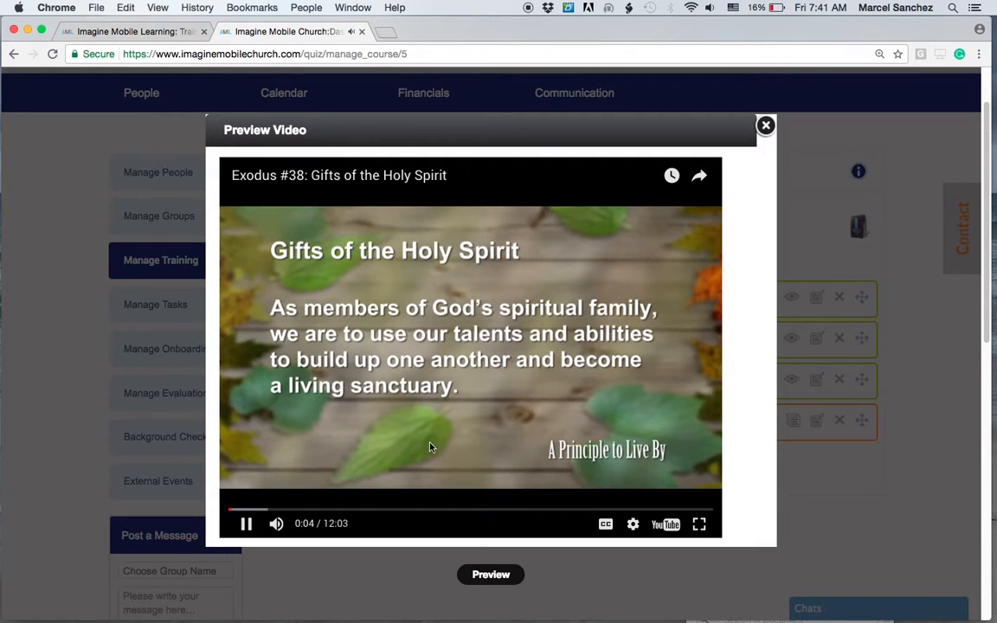
left_click(246, 524)
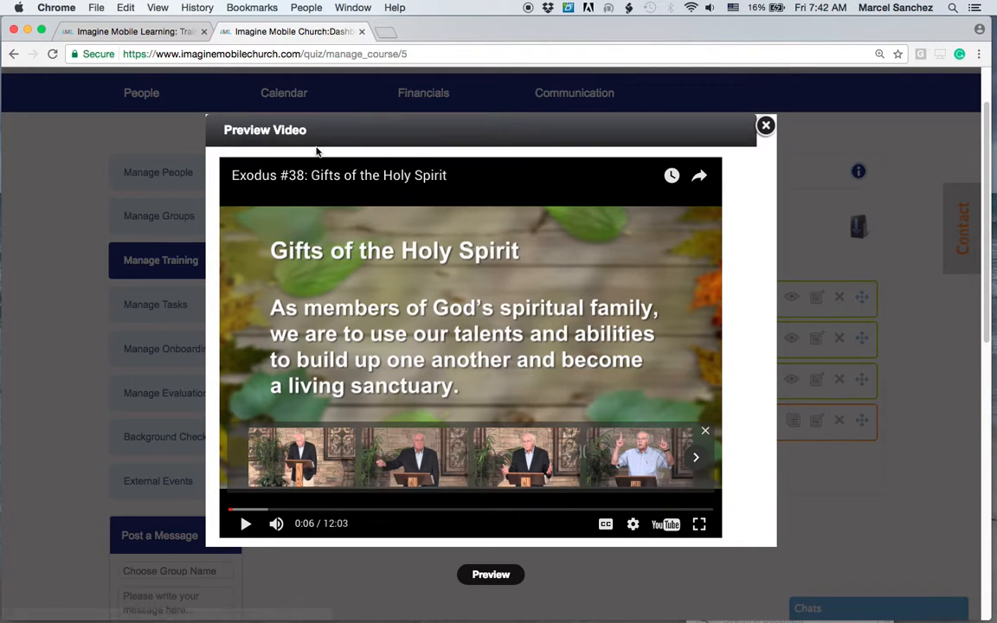
left_click(765, 127)
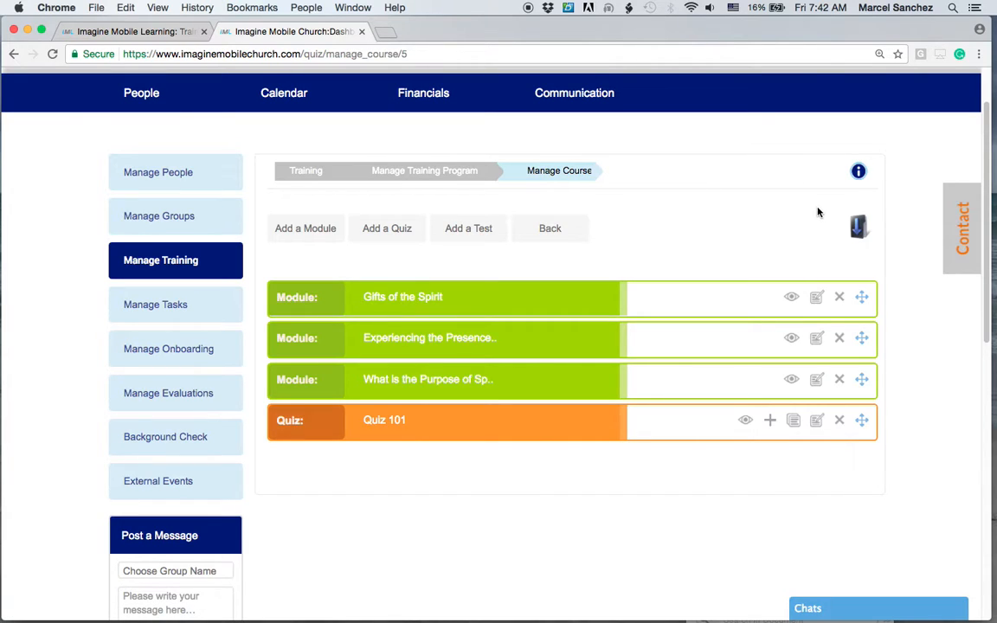
Preview the Experiencing the Presence video module, then preview and scroll through the What is the Purpose text module.
left_click(791, 339)
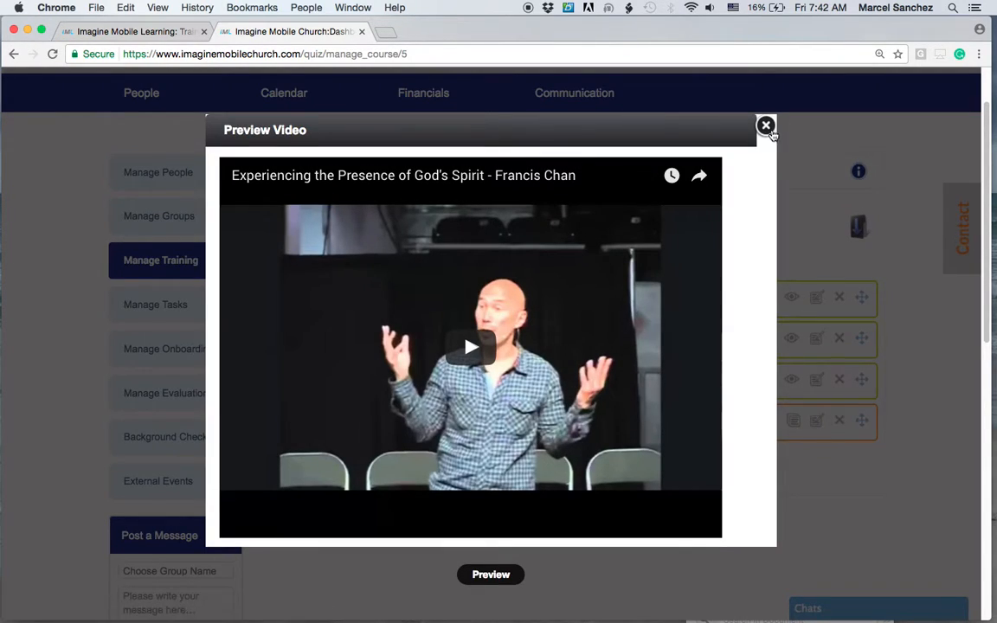
left_click(766, 127)
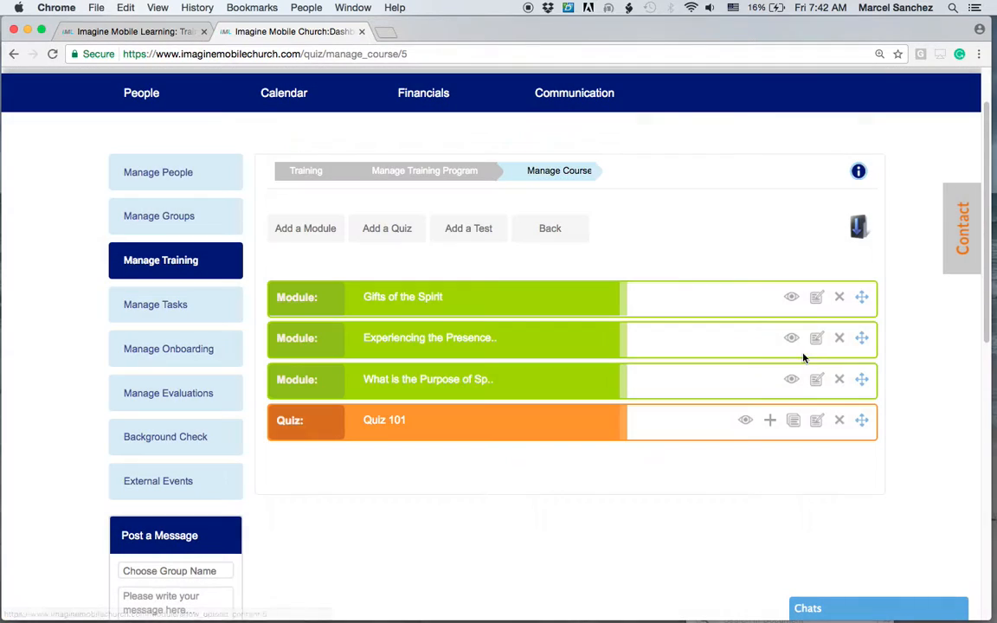
left_click(790, 382)
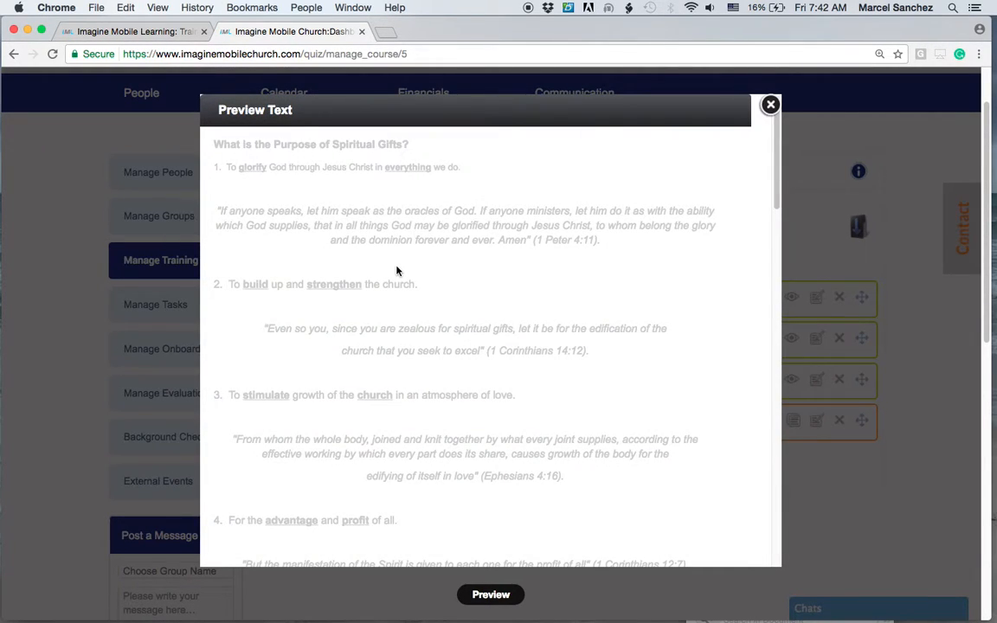
scroll(390, 287, "down", 15)
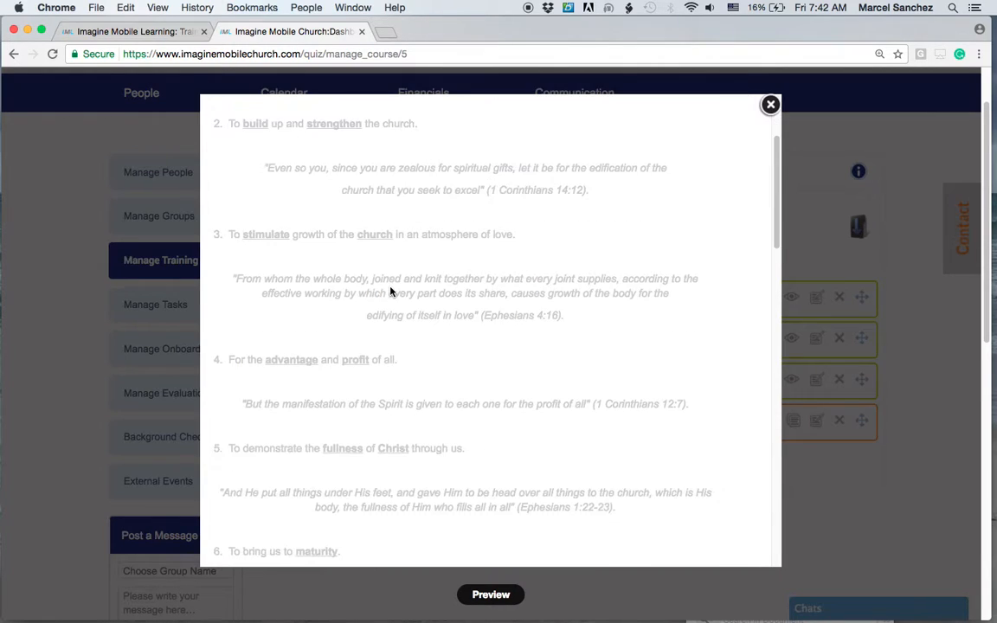
scroll(390, 291, "up", 10)
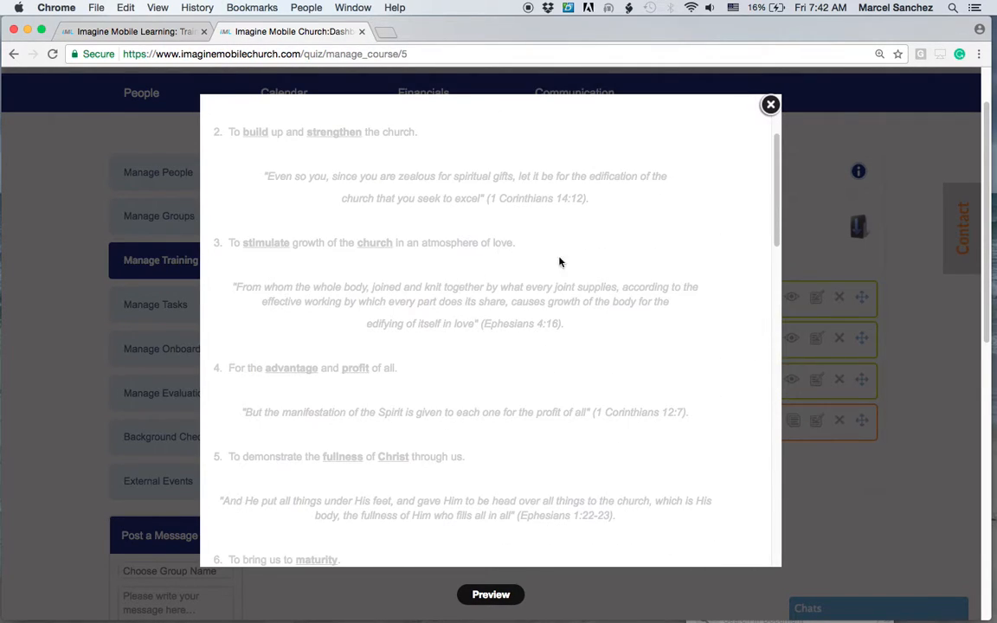
scroll(744, 164, "up", 5)
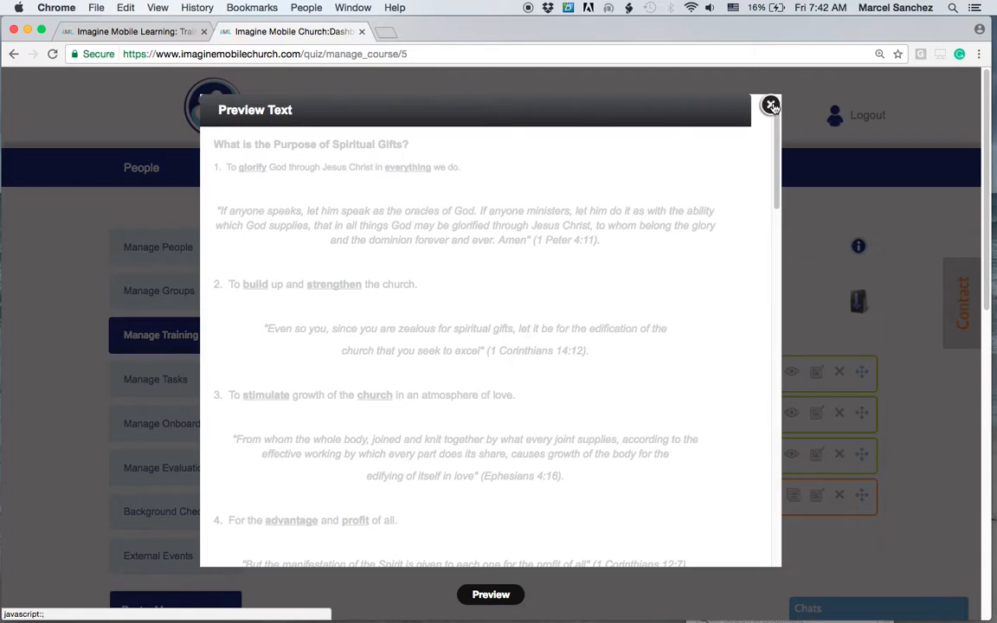
Close the text preview and list the questions in Quiz 101.
left_click(769, 104)
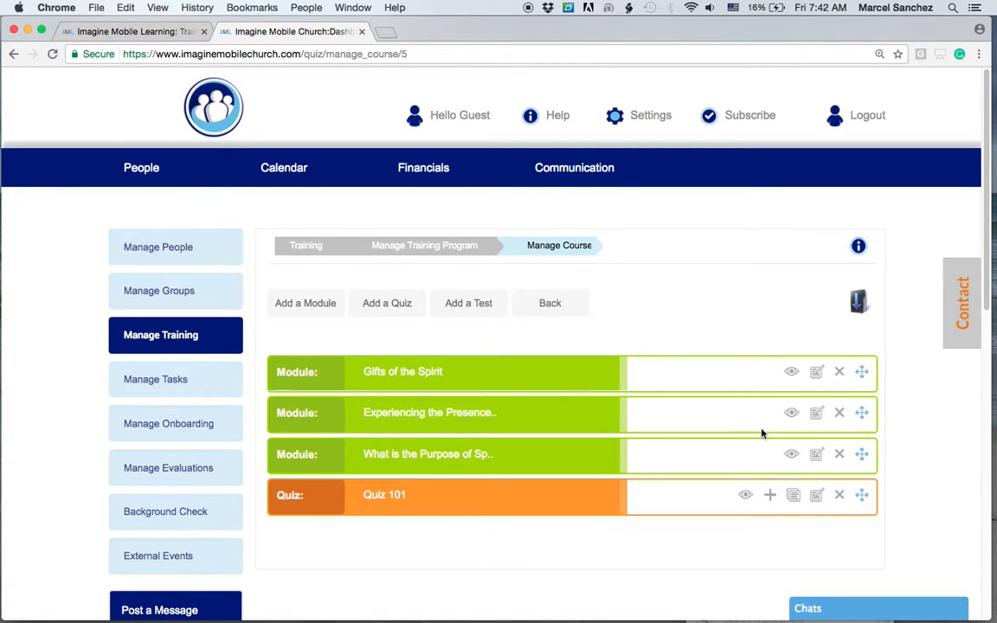
scroll(908, 539, "down", 2)
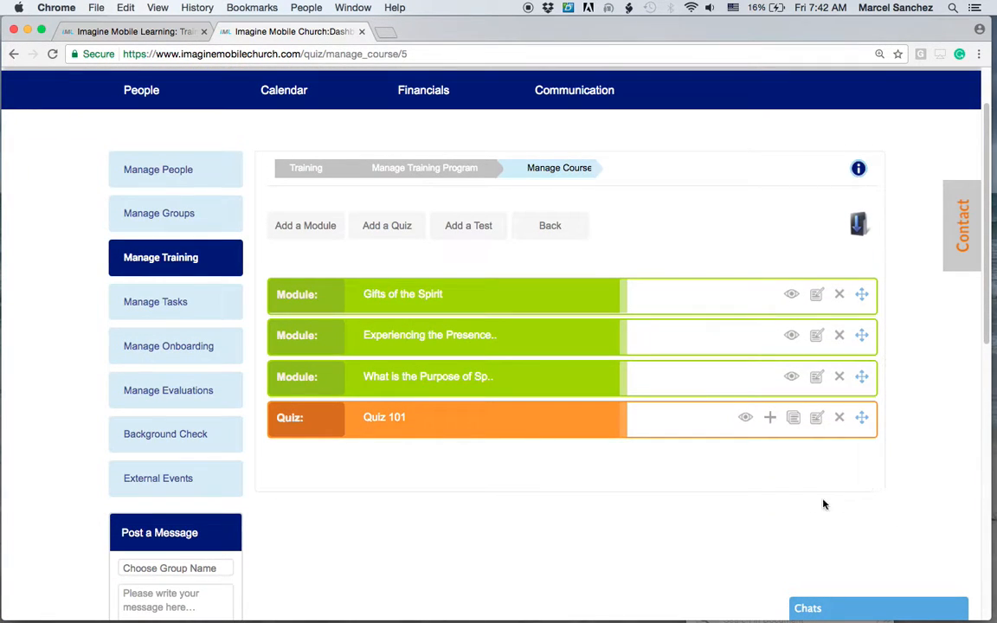
left_click(746, 419)
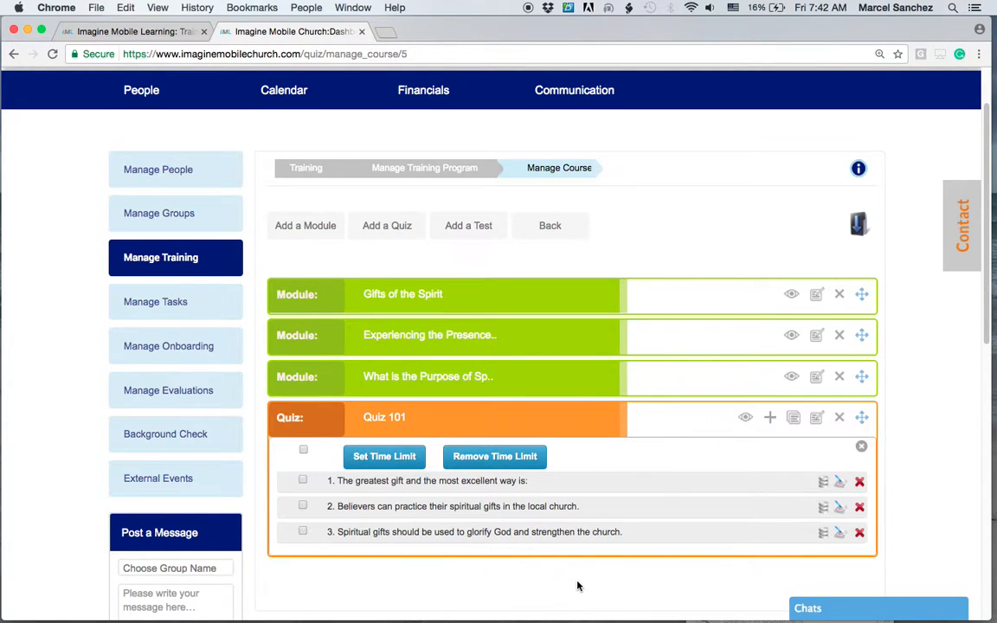
Start a new multiple choice question in Quiz 101 and set its time limit to 1 minute.
scroll(577, 585, "down", 2)
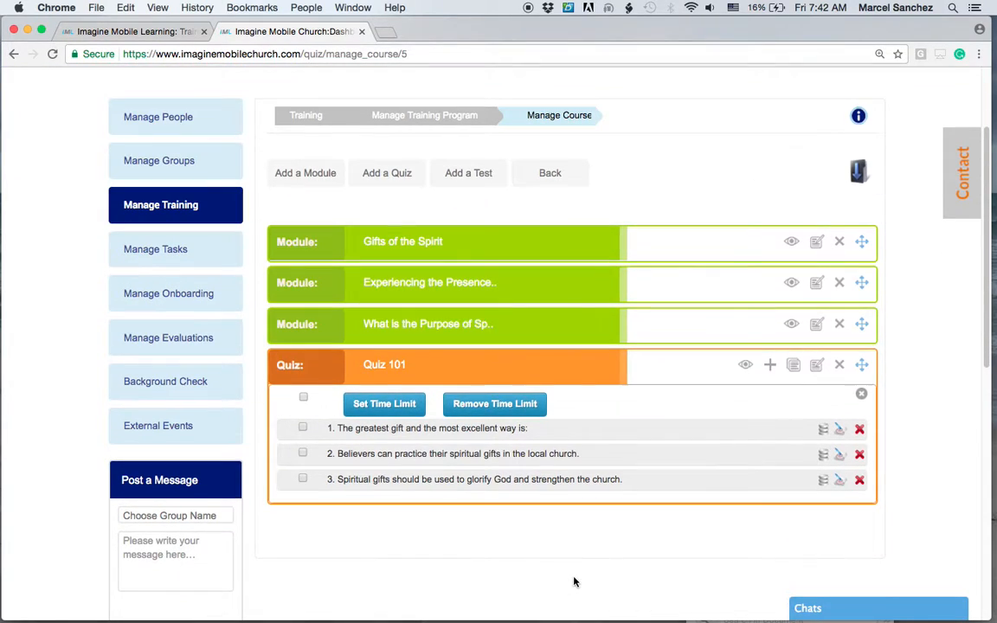
left_click(770, 366)
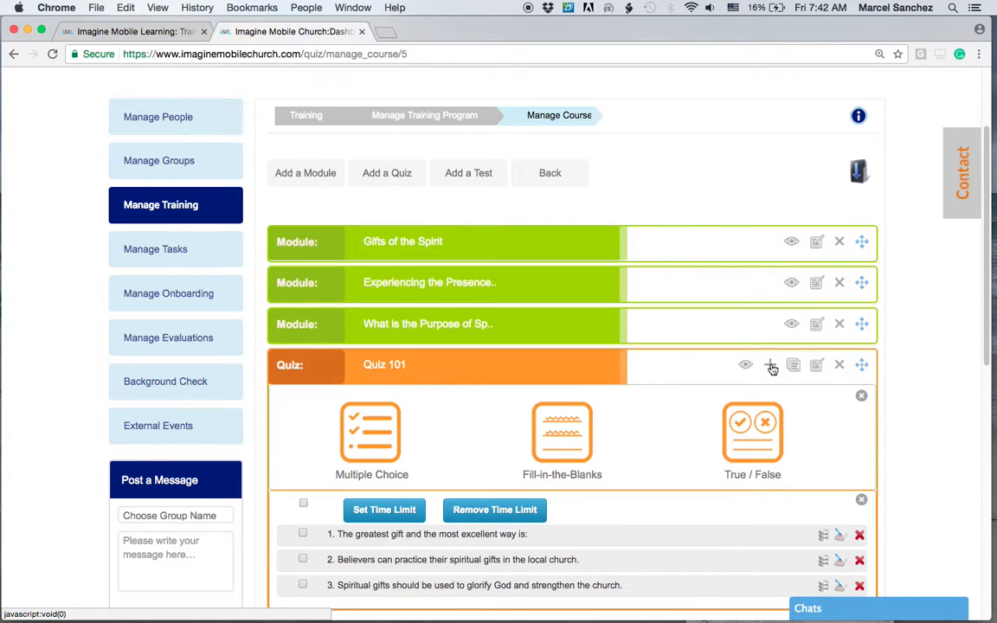
scroll(903, 468, "down", 2)
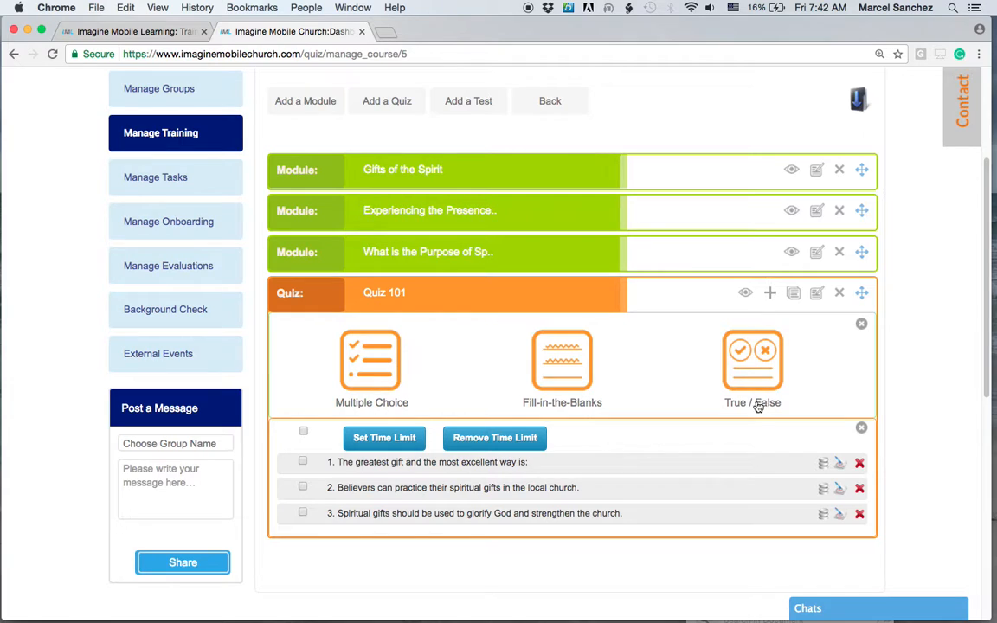
left_click(377, 363)
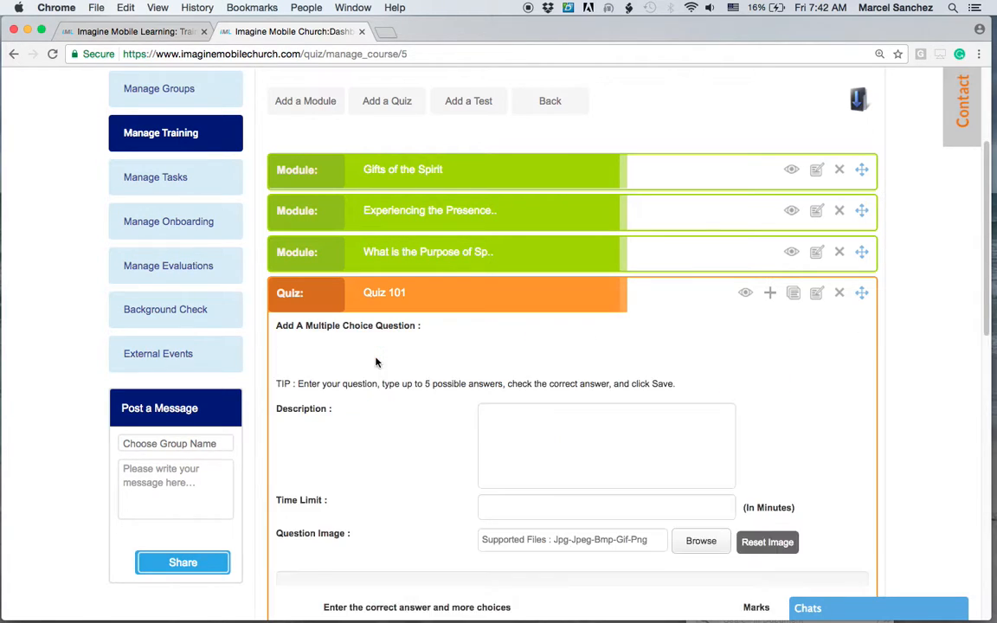
scroll(370, 564, "down", 1)
scroll(370, 563, "down", 2)
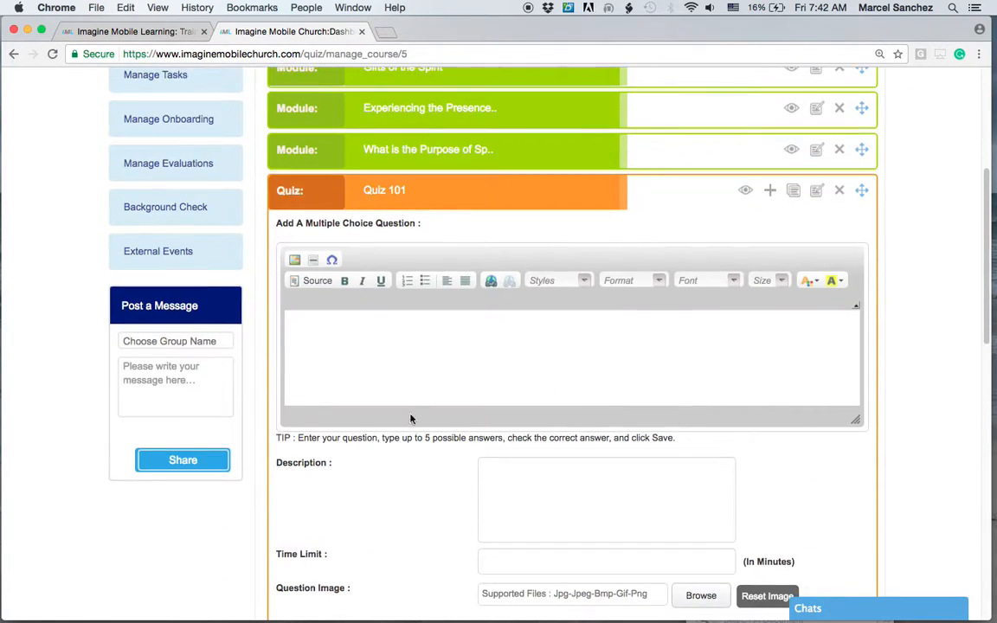
left_click(347, 336)
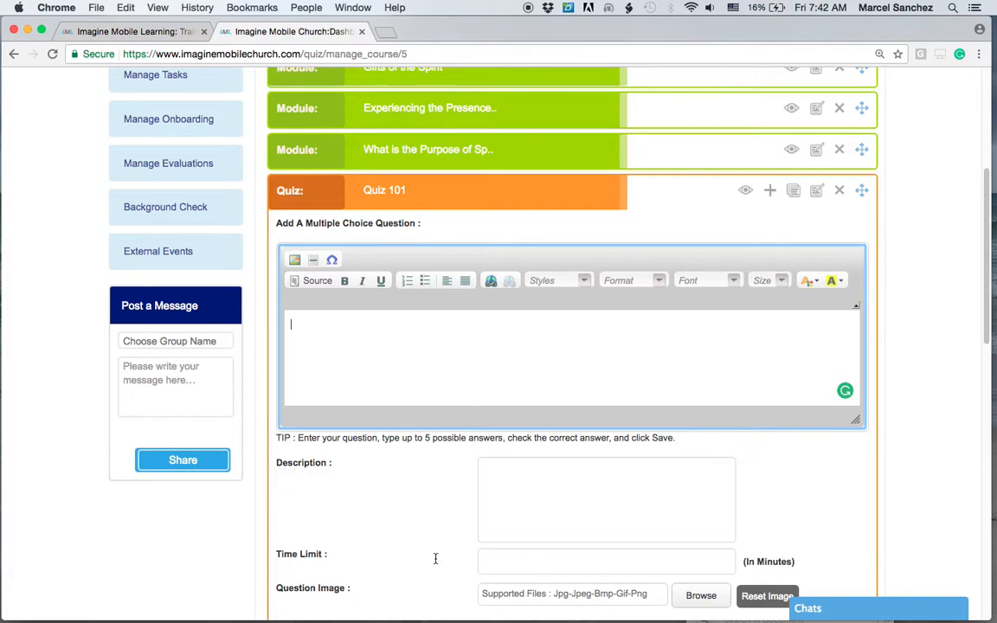
left_click(525, 470)
scroll(526, 475, "down", 3)
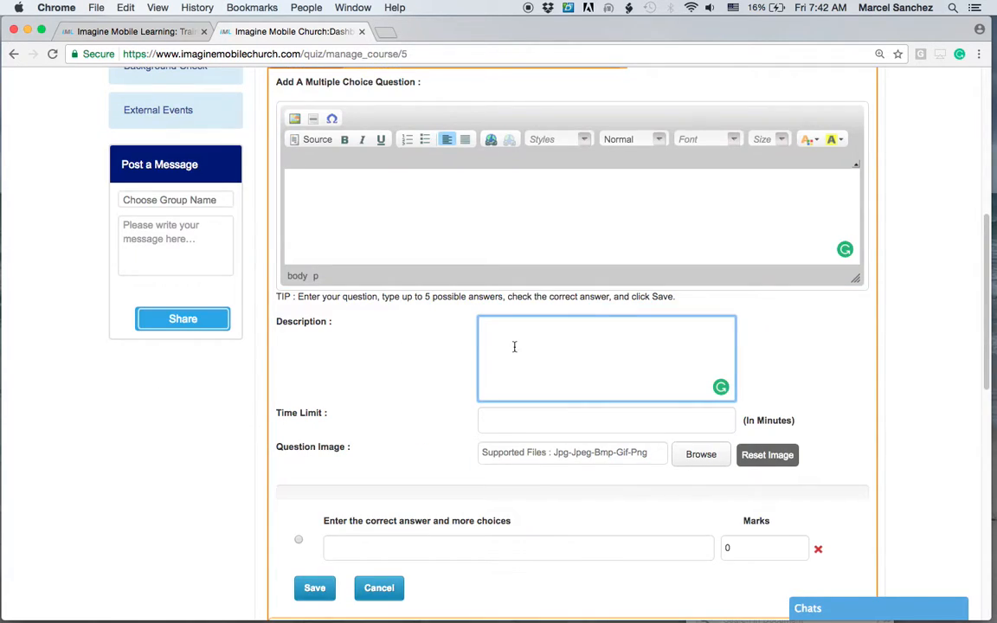
left_click(537, 418)
type("5")
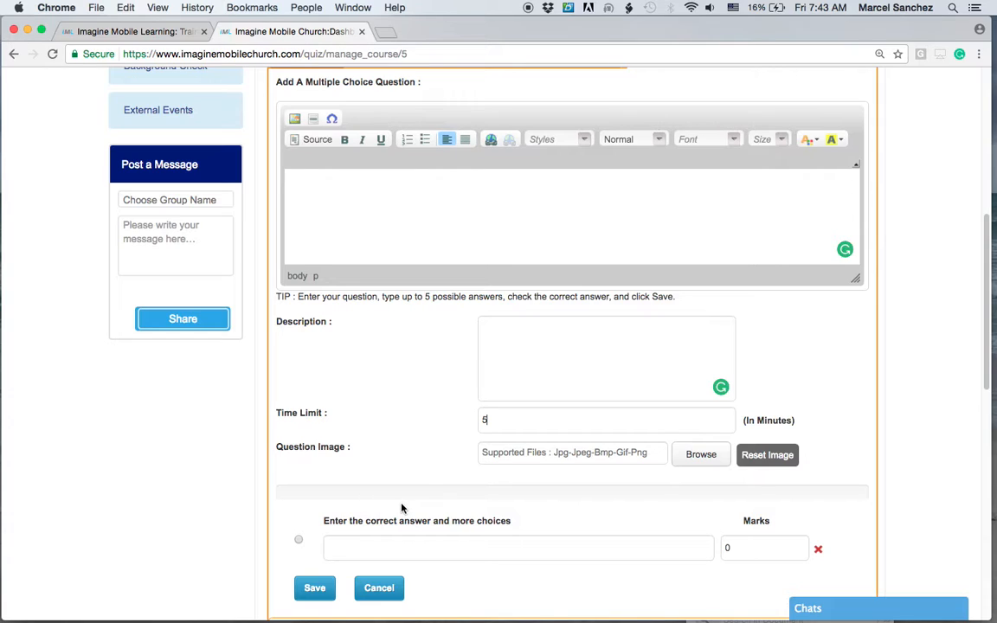
key("BackSpace")
type("1")
Enter the question text "What color is the sun?".
scroll(635, 519, "down", 1)
scroll(635, 519, "down", 3)
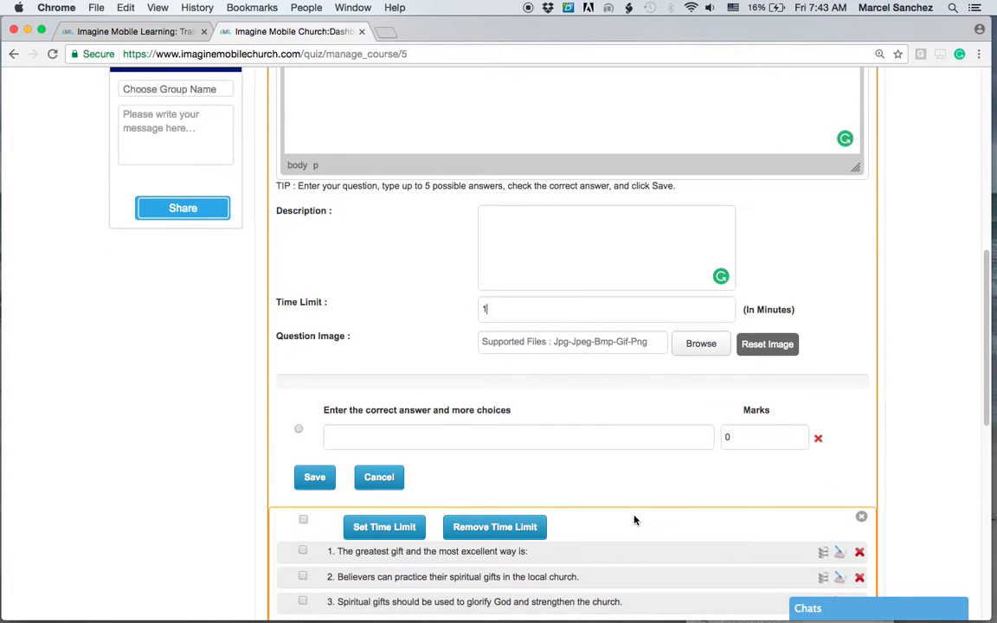
scroll(635, 519, "down", 1)
scroll(636, 520, "down", 3)
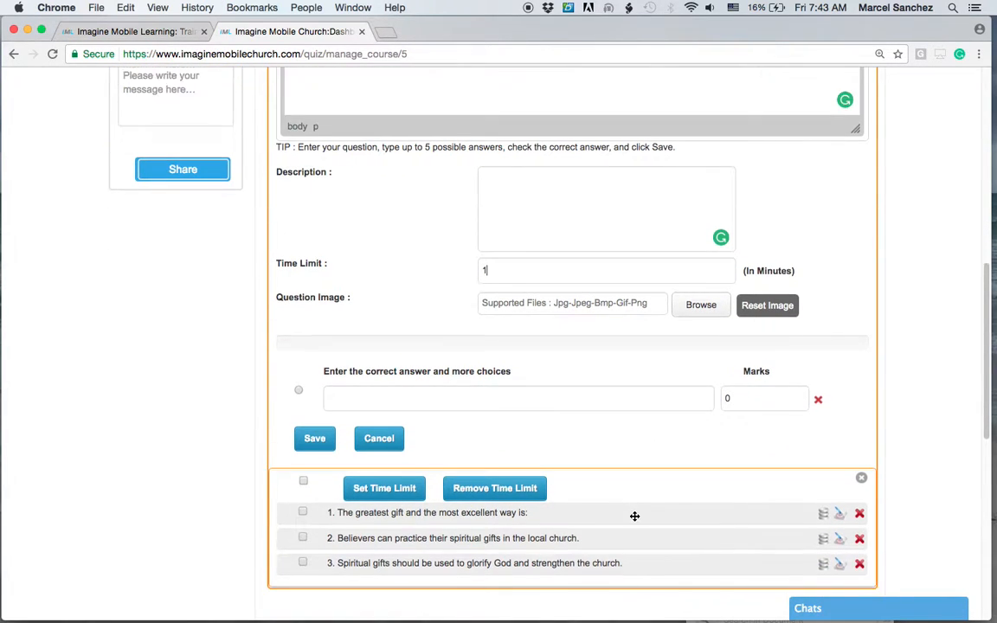
left_click(356, 337)
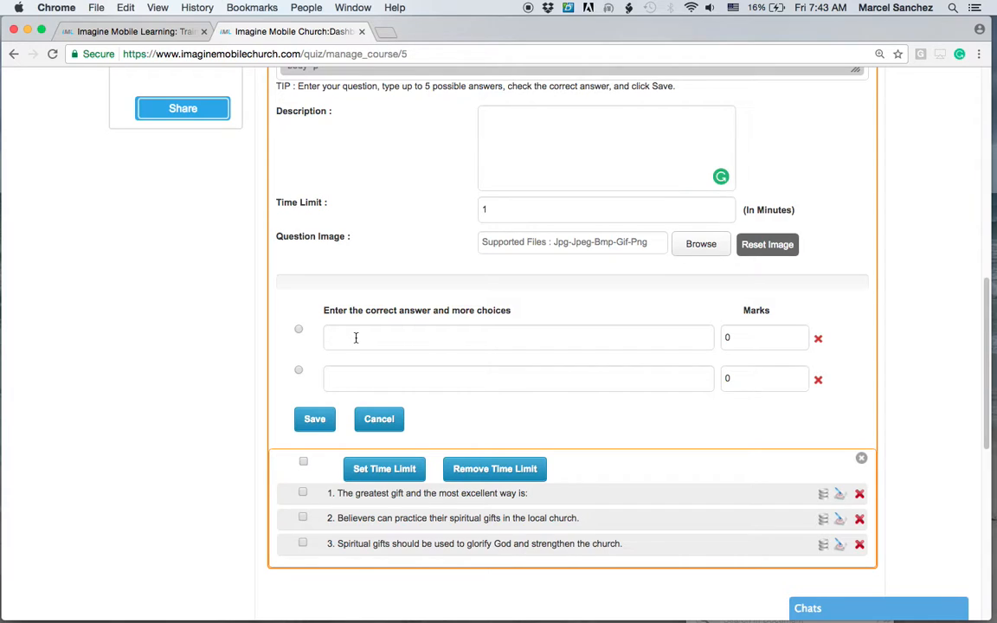
scroll(401, 294, "up", 10)
left_click(402, 290)
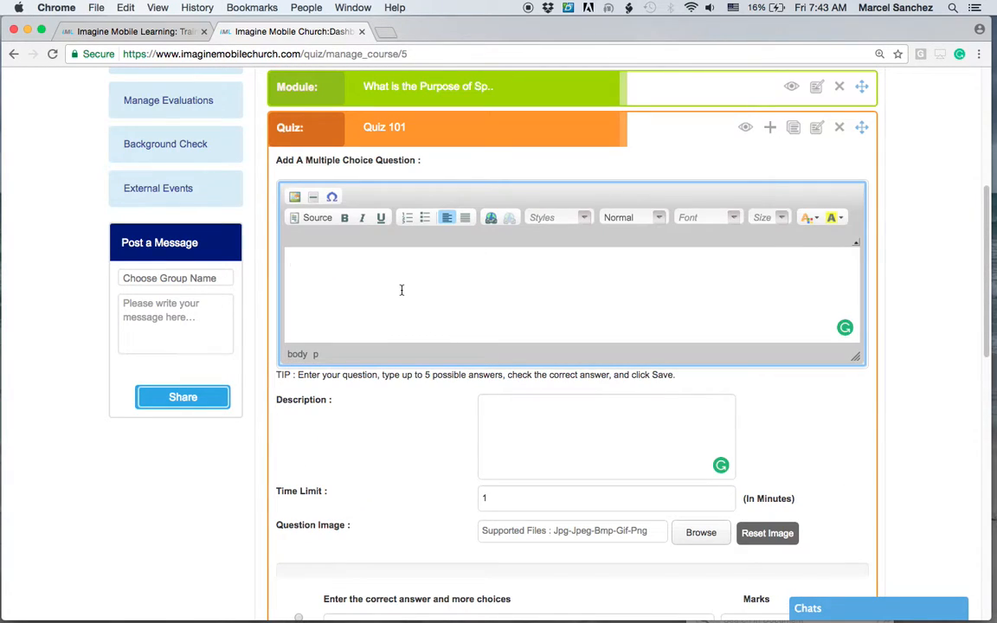
type("What co")
type("lor is the sun?")
Enter the description "The sun is a beautiful part of God's creation.".
left_click(507, 430)
type("The sun is a beautifu")
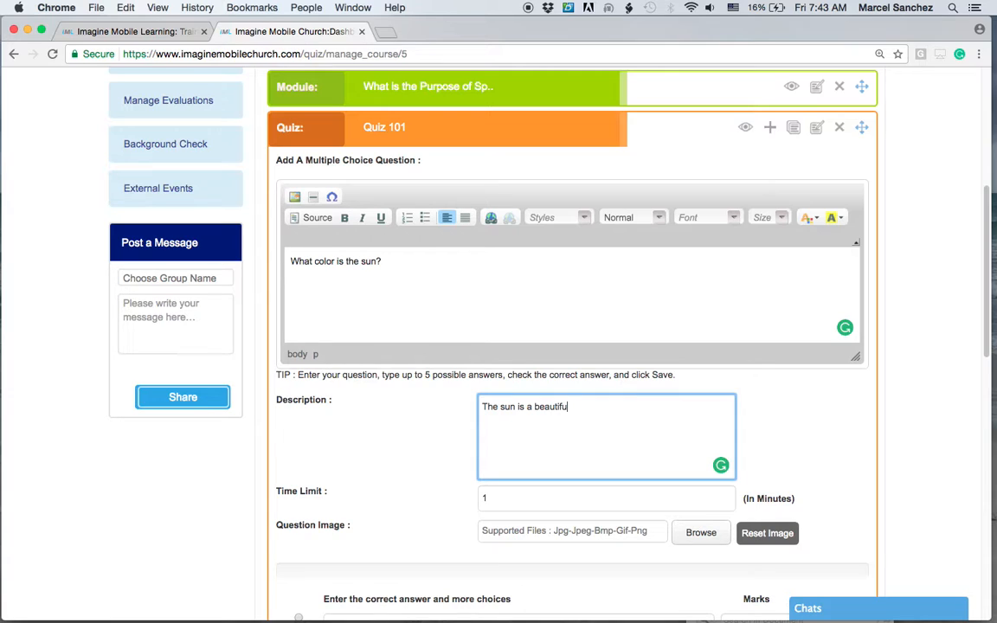
type("l part of God's creation.")
Enter the answer choices Blue, Green and Yellow, removing the extra empty choice row.
scroll(513, 432, "down", 2)
scroll(573, 485, "down", 3)
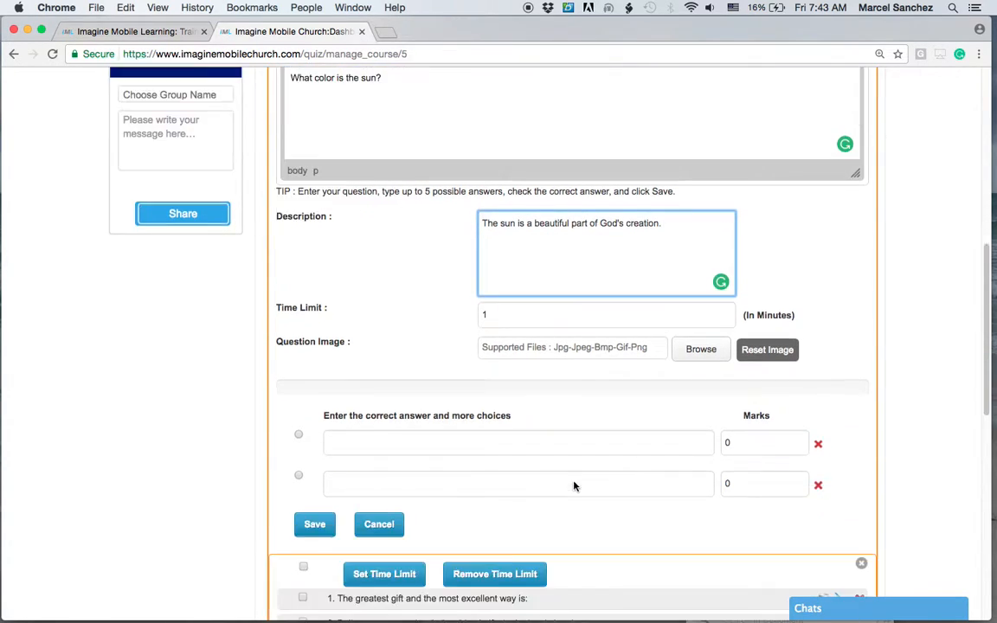
scroll(574, 485, "down", 5)
left_click(362, 248)
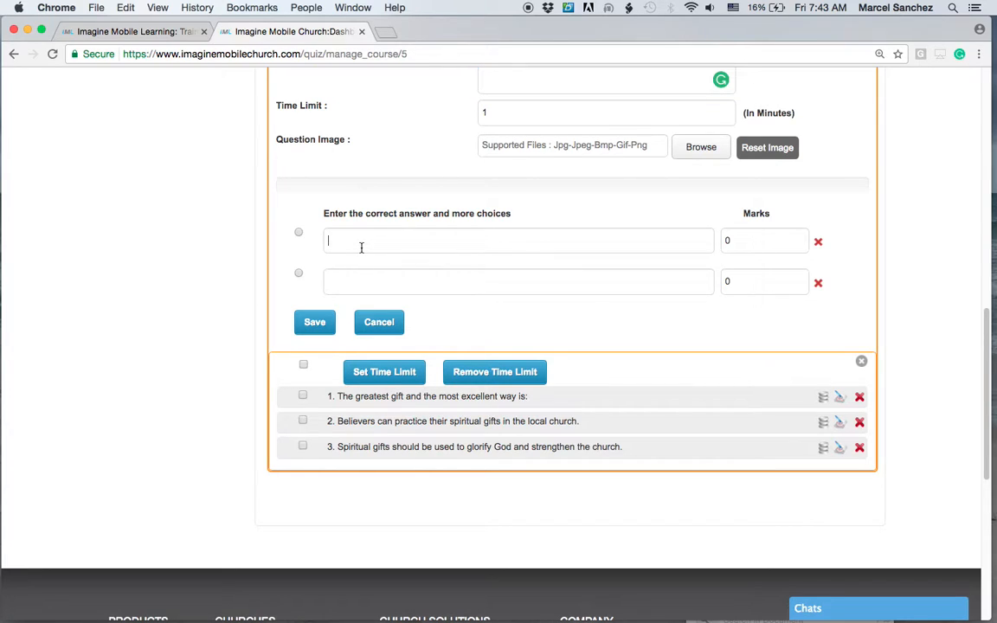
type("Blue")
left_click(346, 278)
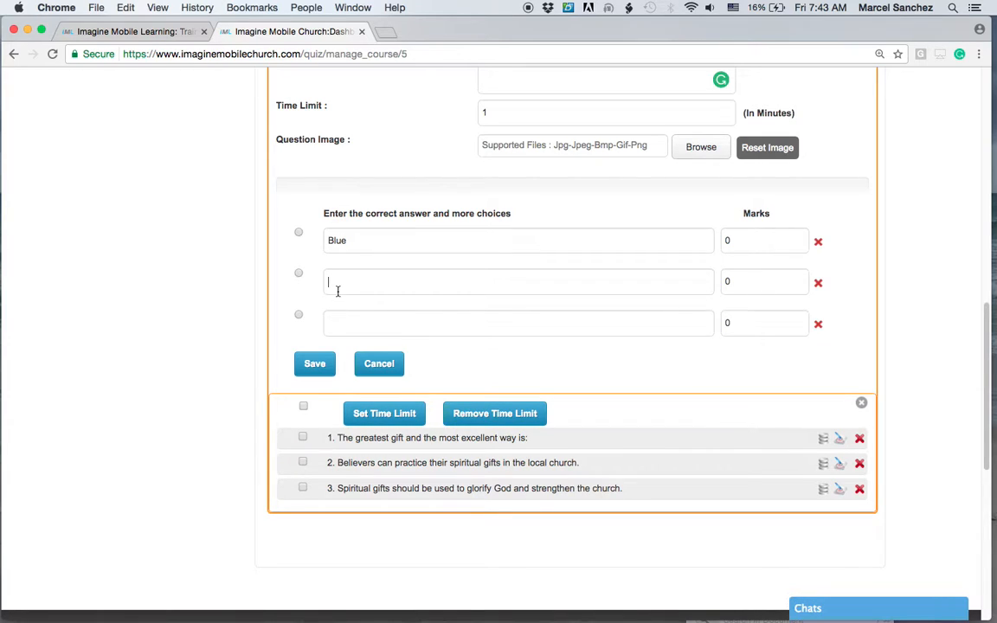
type("Green")
left_click(341, 327)
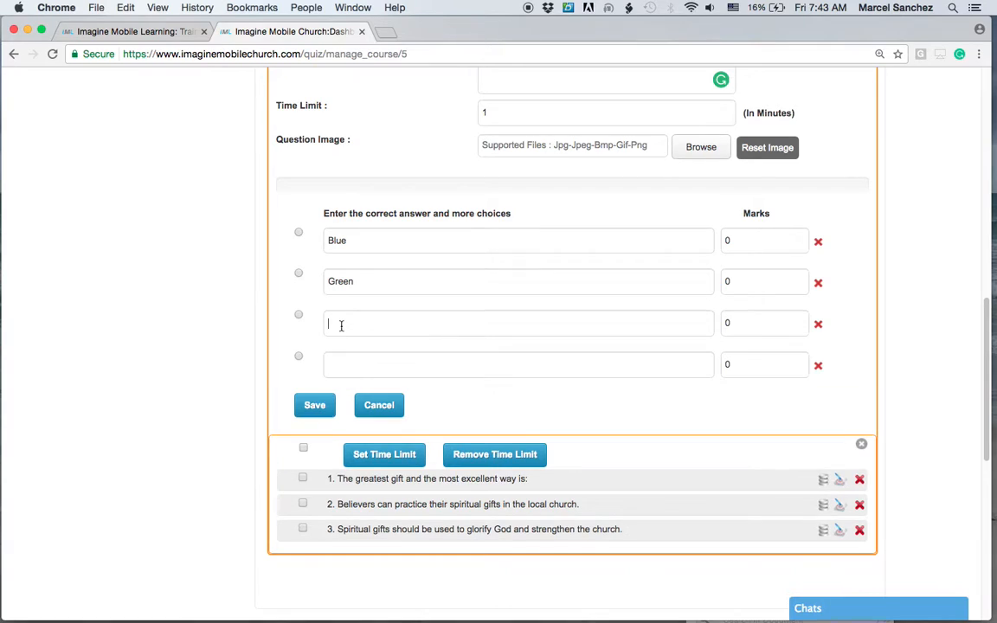
type("Yellow")
left_click(819, 369)
Give Yellow 10 marks, mark it as the correct answer, and save the question.
left_click(751, 323)
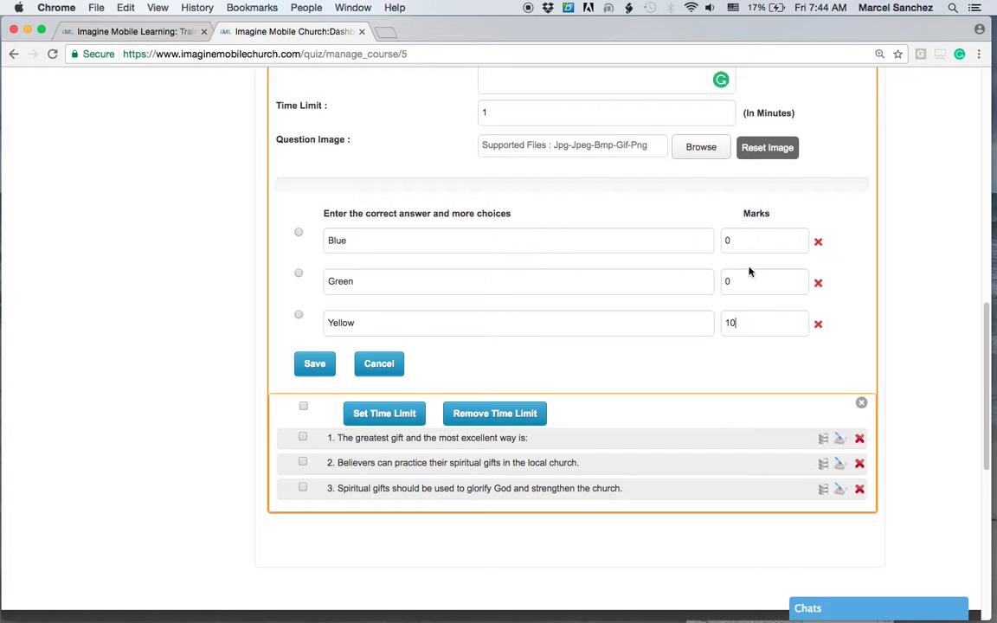
left_click(298, 317)
left_click(316, 364)
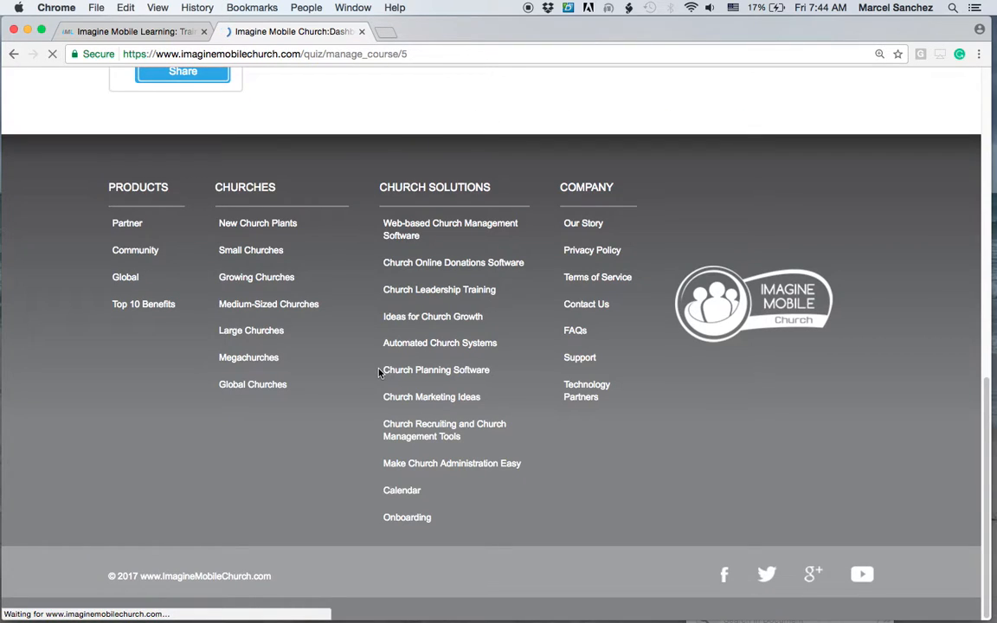
View the updated question list of Quiz 101.
scroll(378, 372, "up", 5)
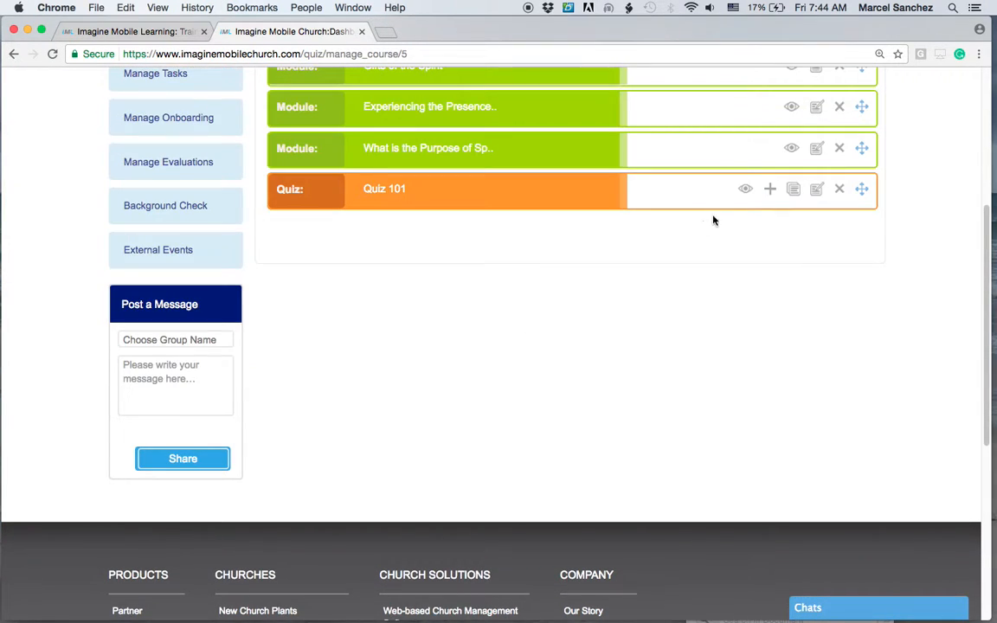
left_click(747, 191)
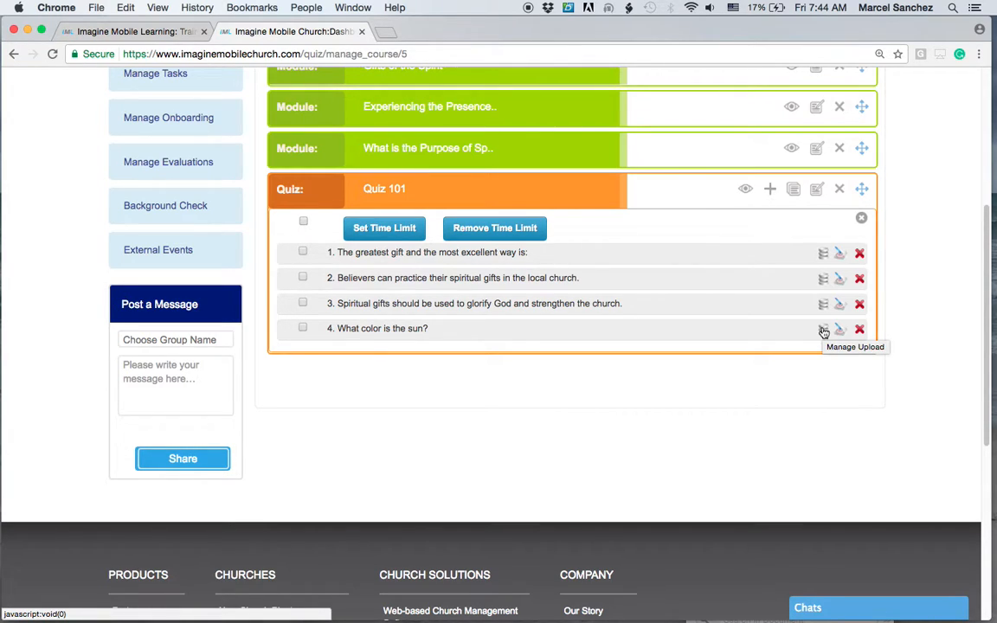
scroll(823, 332, "up", 2)
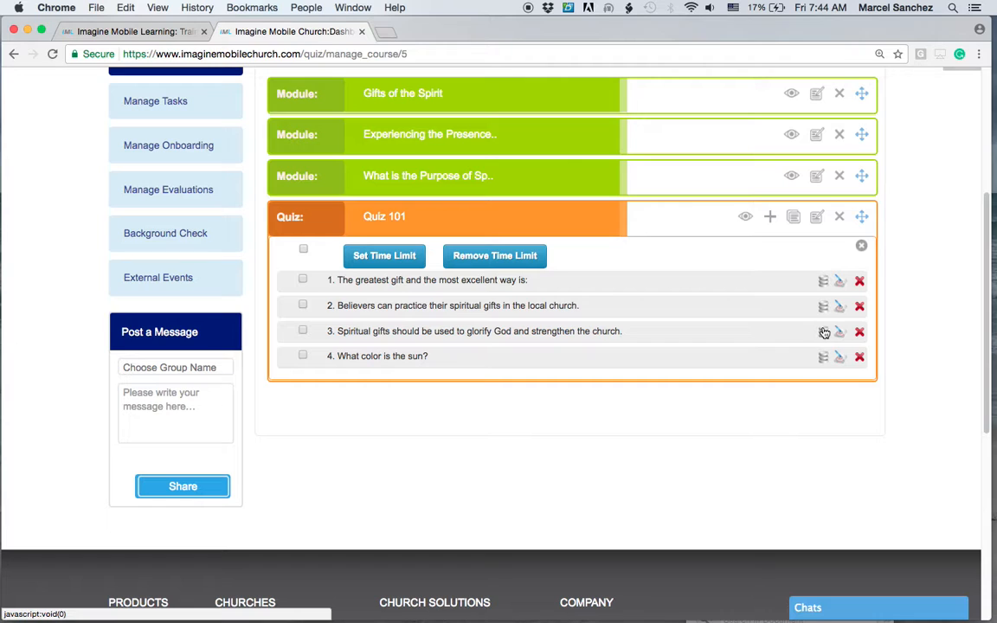
scroll(825, 327, "up", 1)
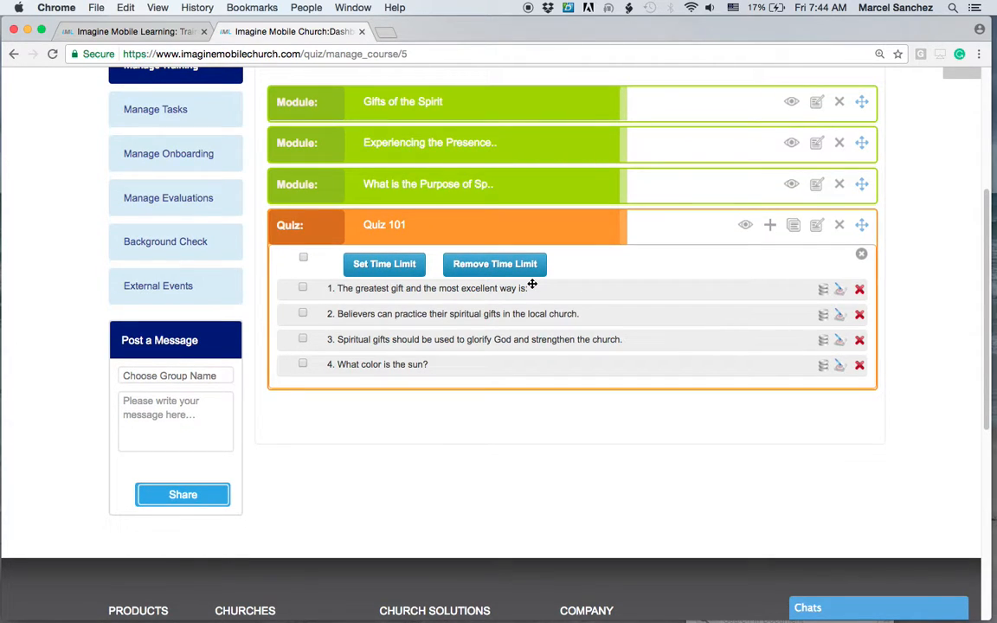
Add a fill-in-the-blank question to Quiz 101 reading "The color of the sun is {{yellow}}".
left_click(769, 225)
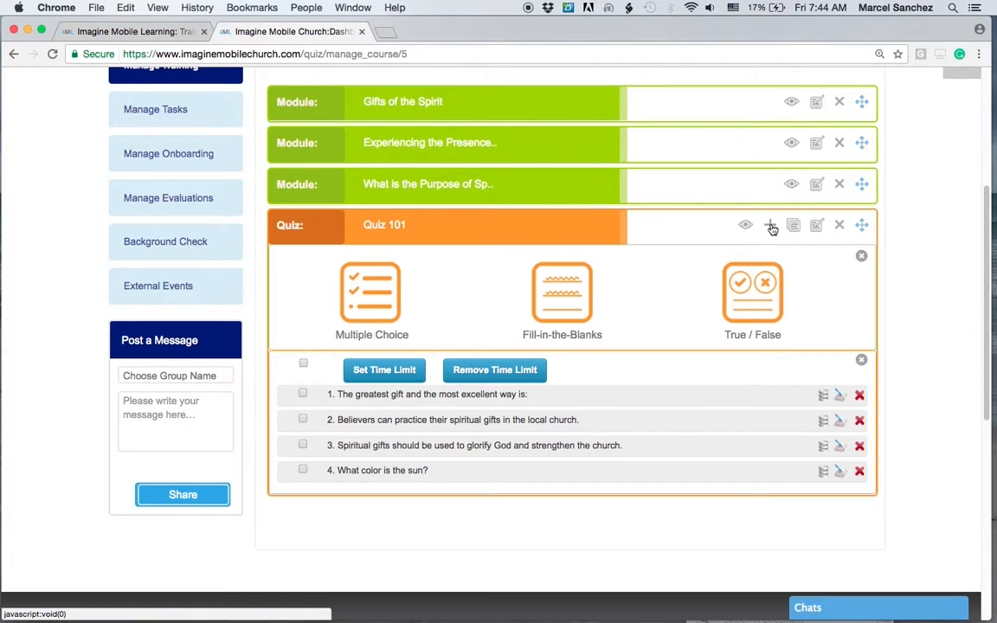
left_click(559, 334)
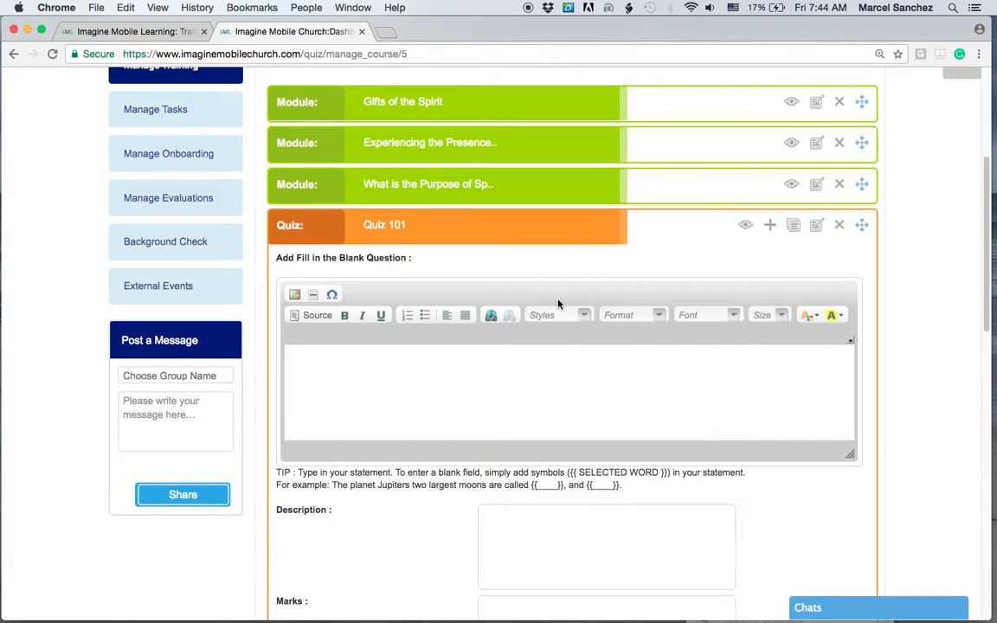
scroll(624, 353, "down", 2)
left_click(370, 308)
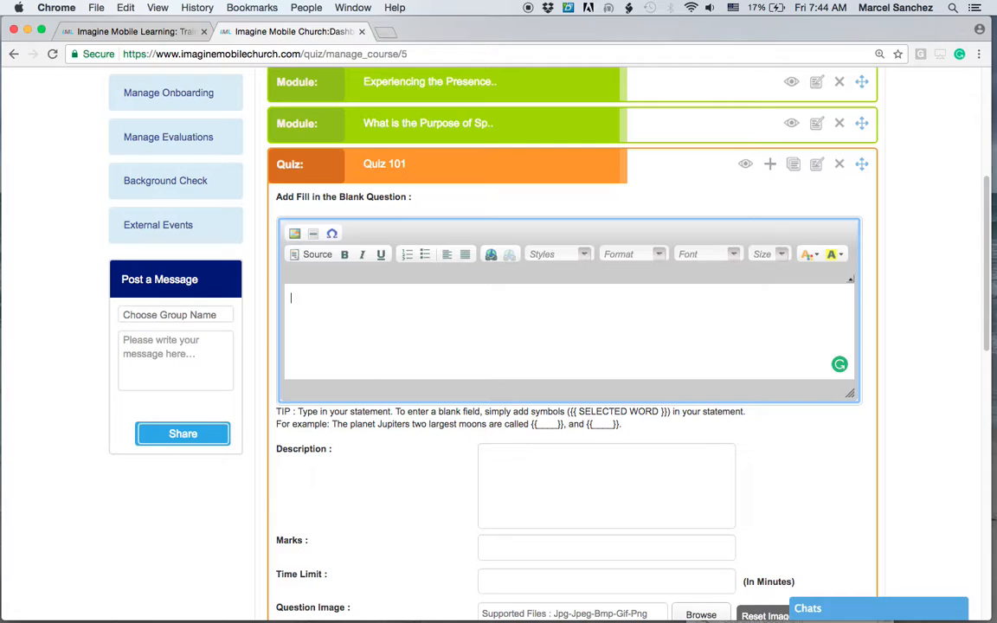
type("The color of the sun is {{")
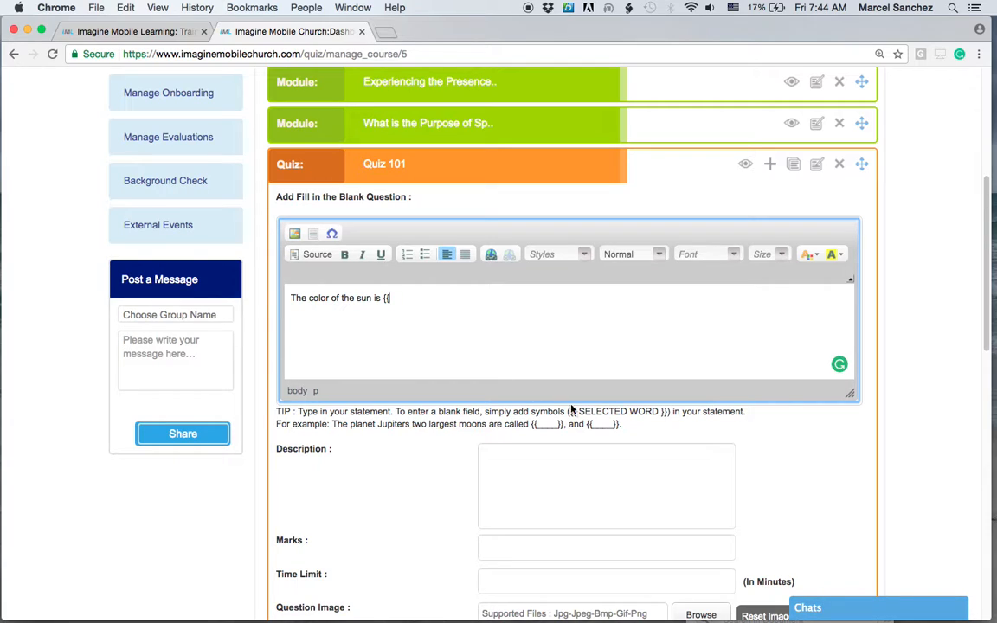
left_click_drag(672, 411, 591, 412)
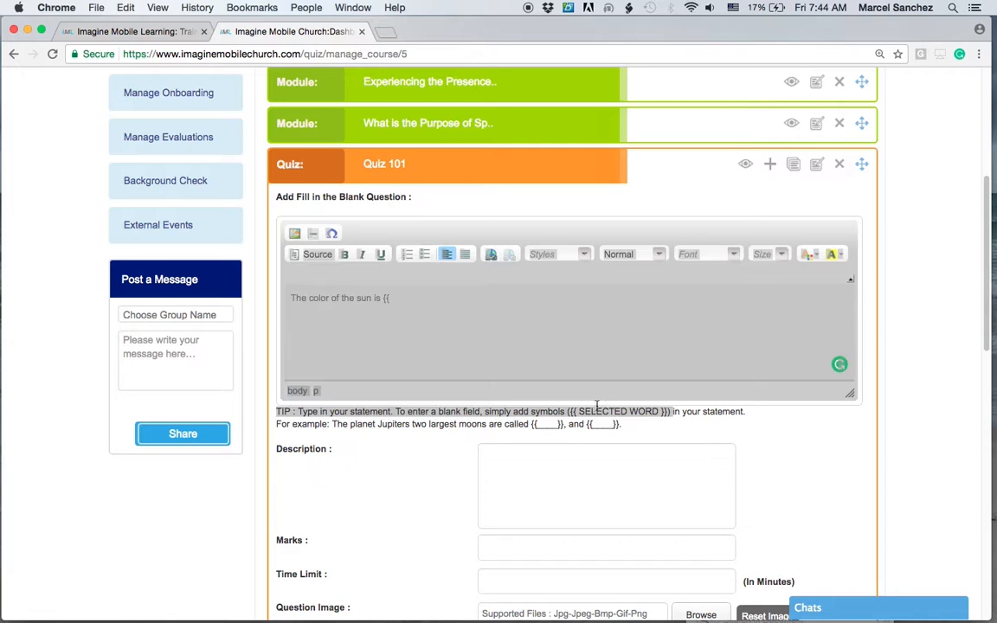
left_click(406, 295)
type("yellow")
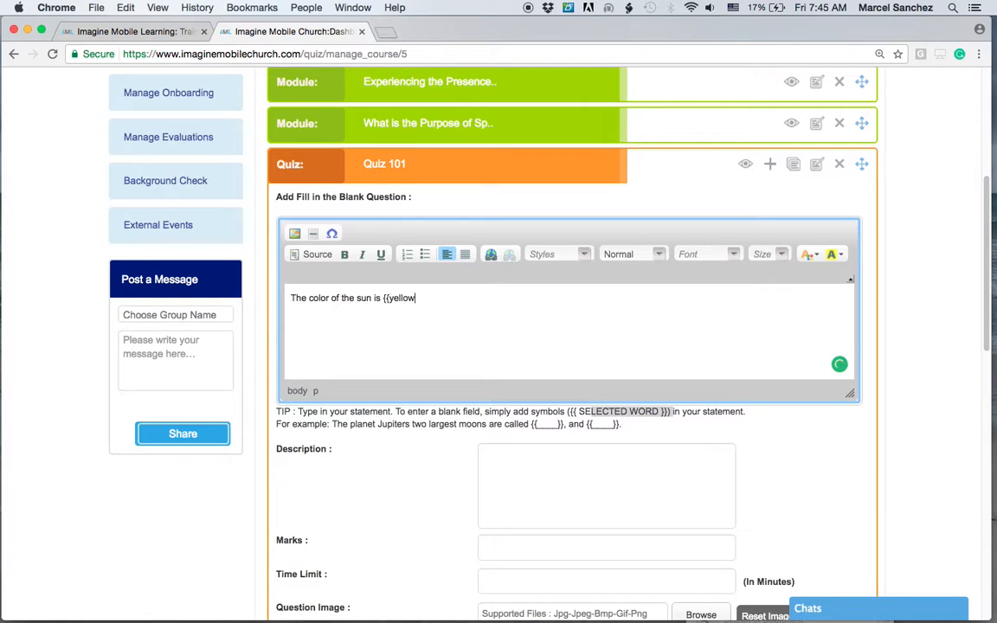
Underline the word yellow in the fill-in-the-blank statement.
double_click(390, 293)
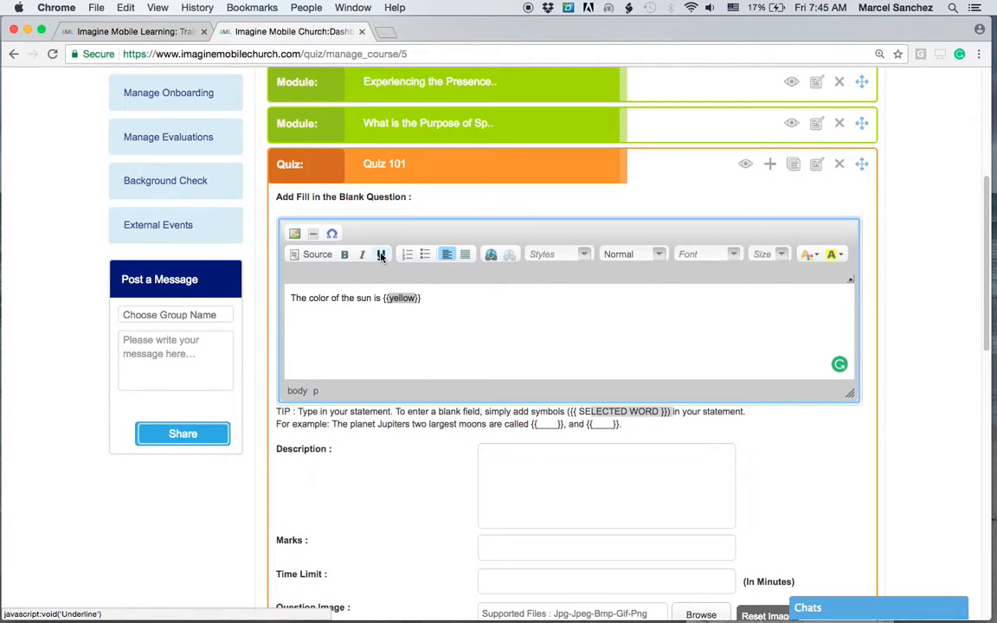
left_click(381, 256)
left_click(454, 314)
Enter the description "The sun is a beautiful part of God's creation." for the fill-in-the-blank question.
scroll(455, 465, "down", 2)
left_click(524, 418)
type("The sun")
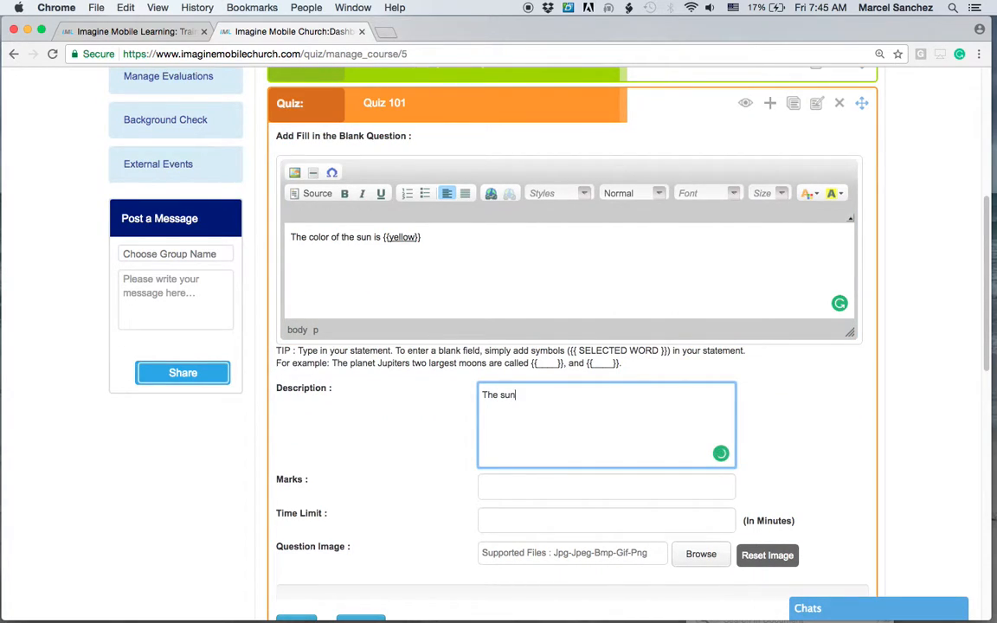
type(" is a be")
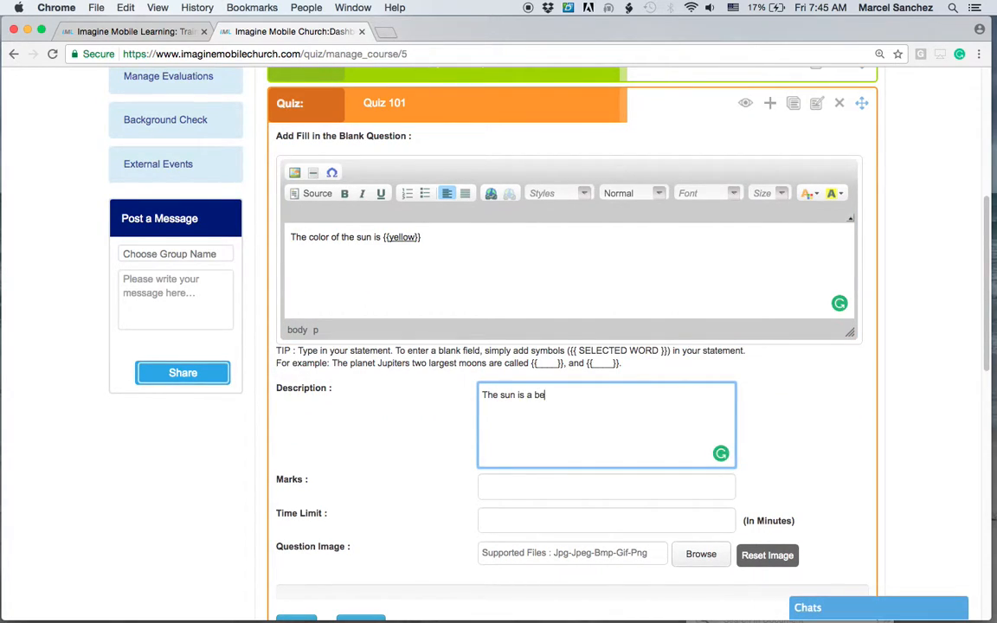
key("BackSpace")
key("BackSpace")
type("atiful")
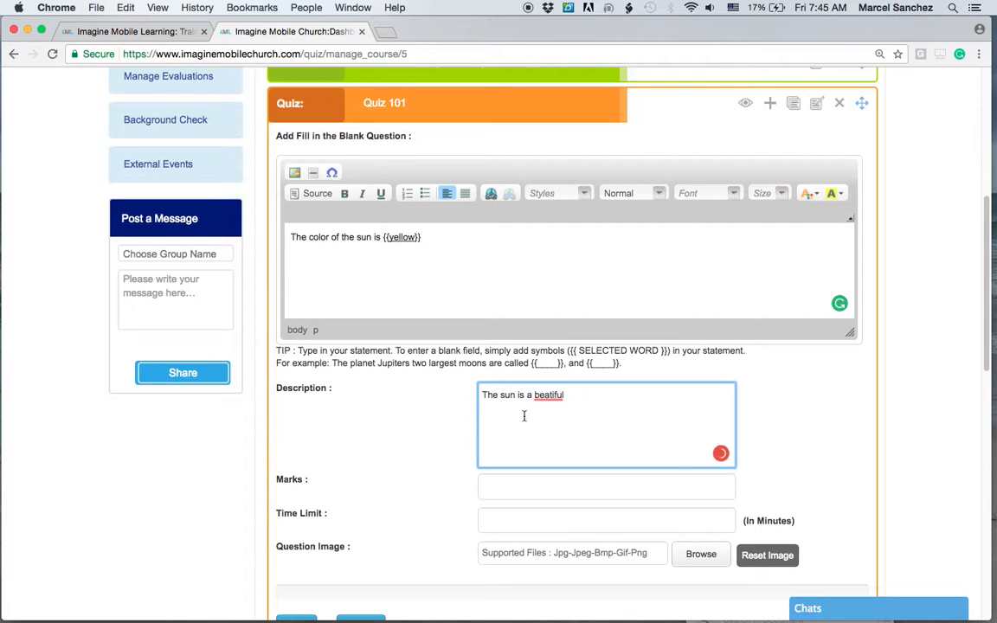
mouse_move(541, 397)
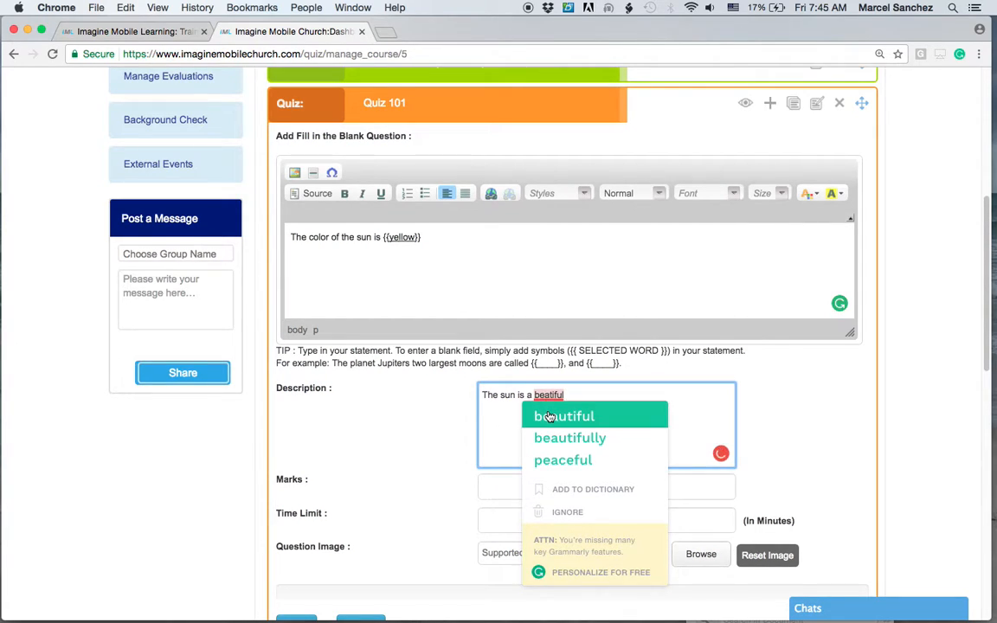
left_click(554, 417)
type("part of God's creation.")
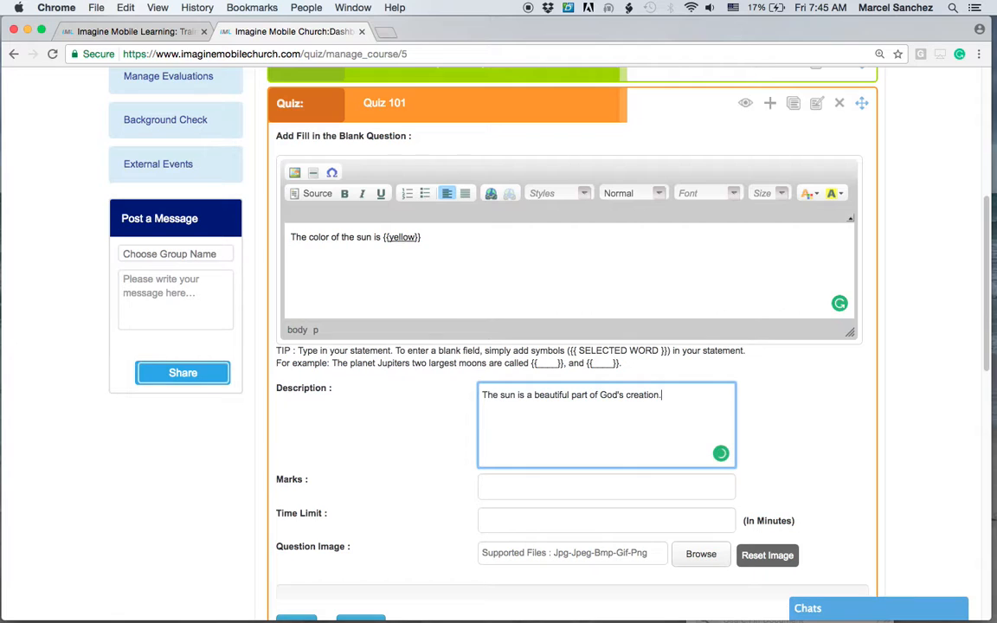
Give the fill-in-the-blank question 10 marks and a 1 minute time limit, and save it.
scroll(817, 494, "down", 3)
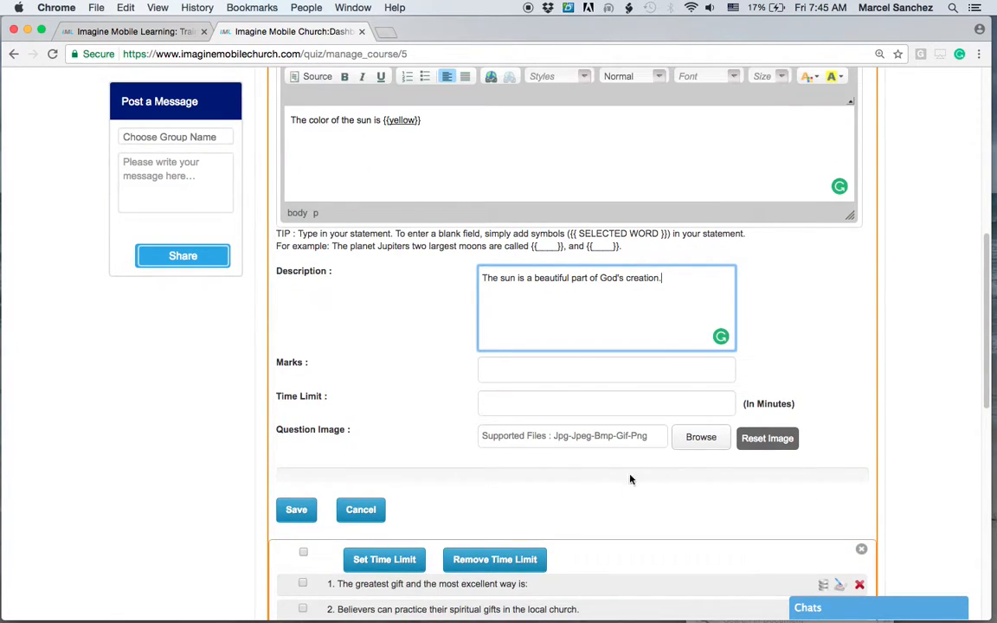
scroll(545, 394, "up", 1)
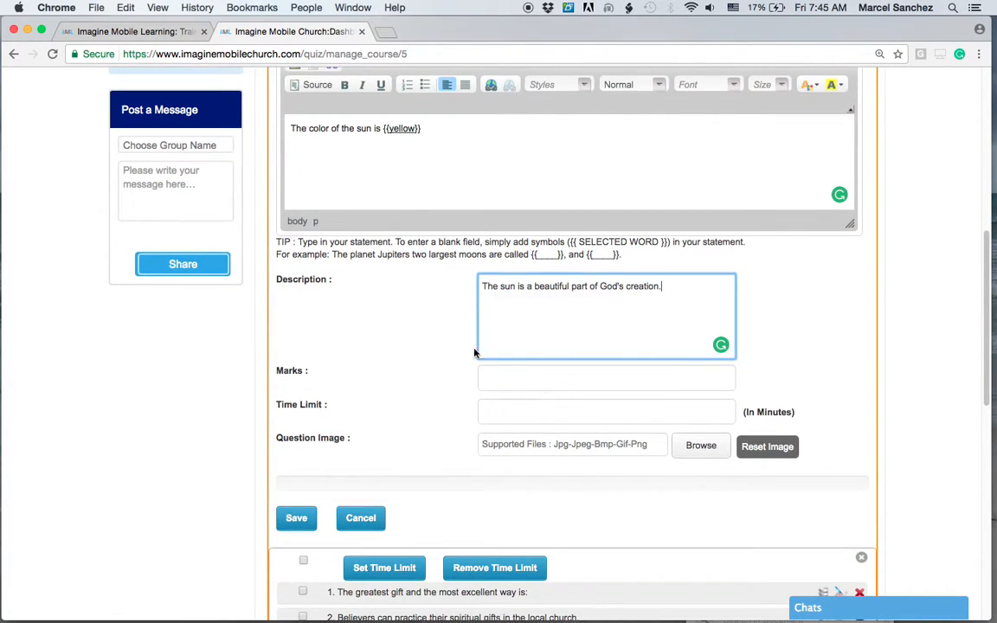
left_click(511, 399)
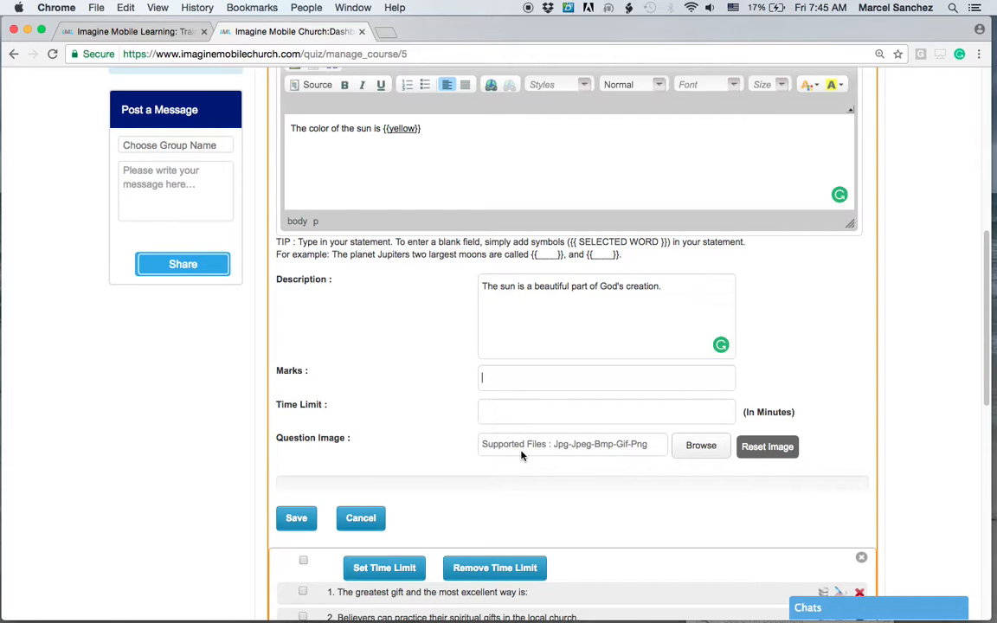
type("10")
scroll(519, 407, "down", 1)
left_click(518, 411)
type("1")
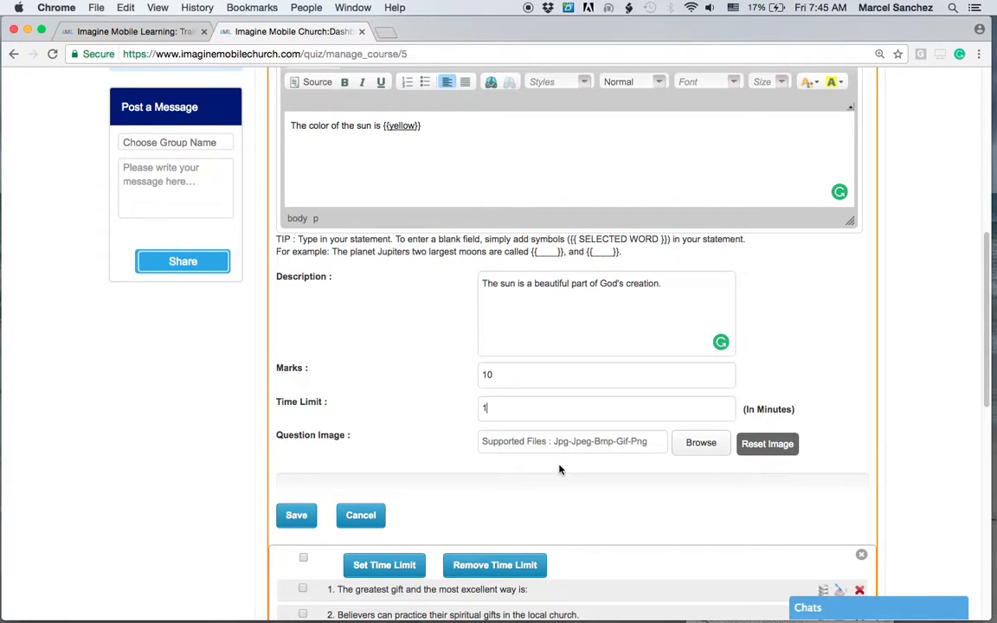
scroll(554, 464, "down", 2)
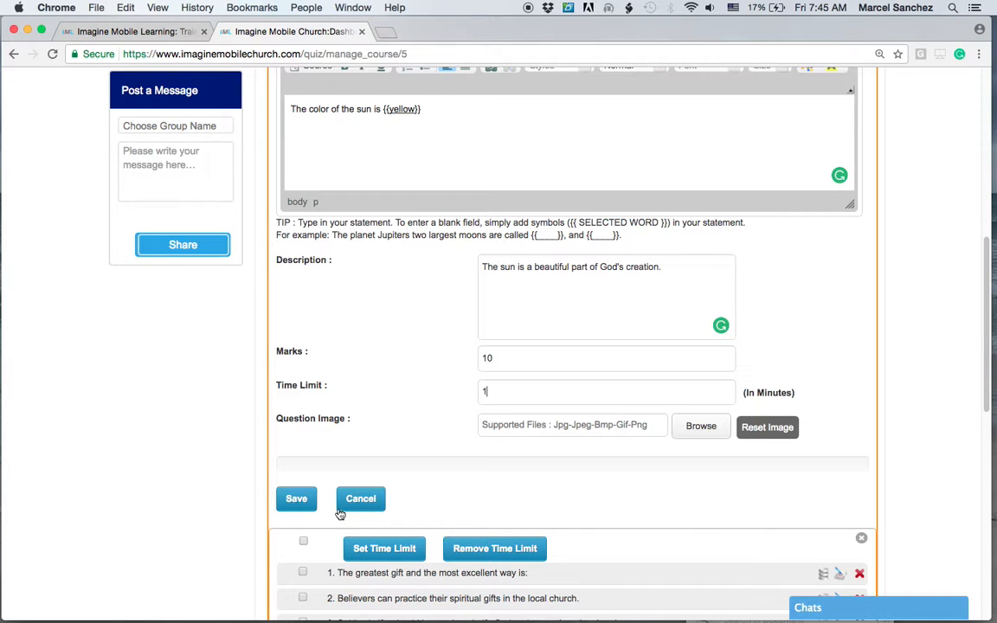
left_click(298, 500)
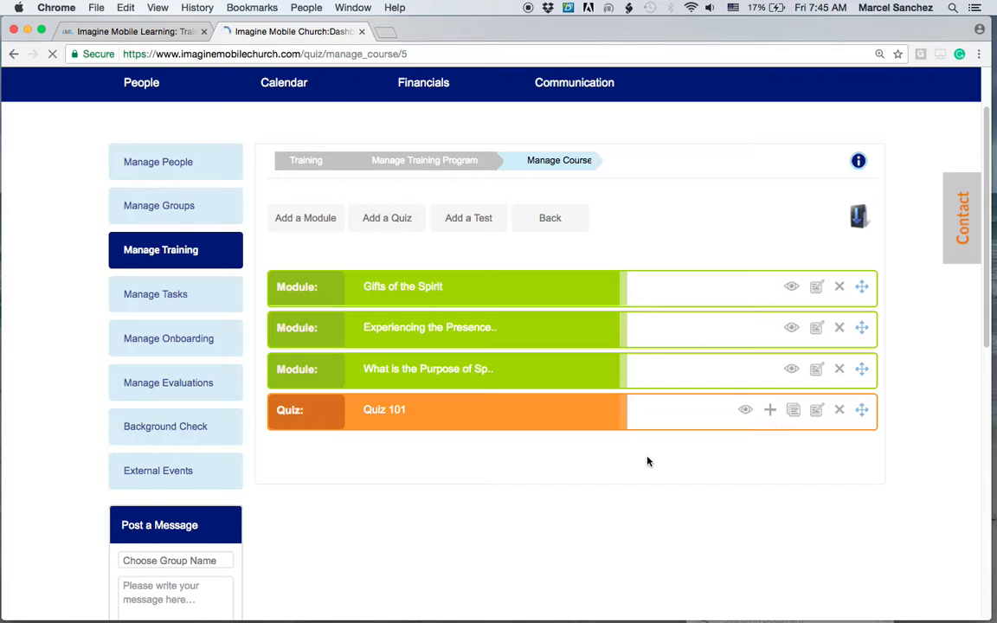
Add a True/False question to Quiz 101 with the statement "The sun is the color green.".
left_click(769, 410)
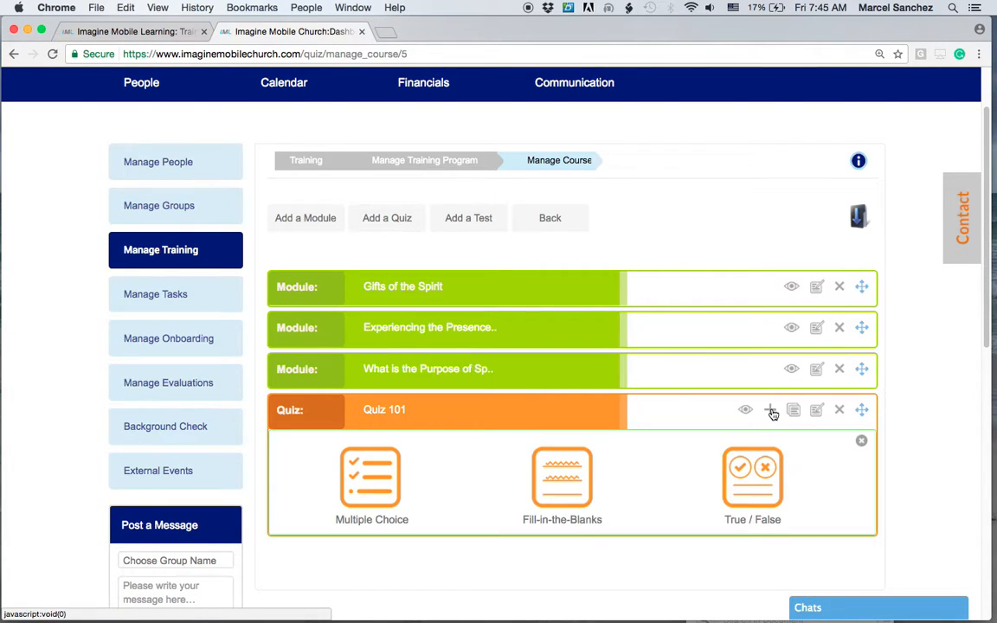
left_click(752, 470)
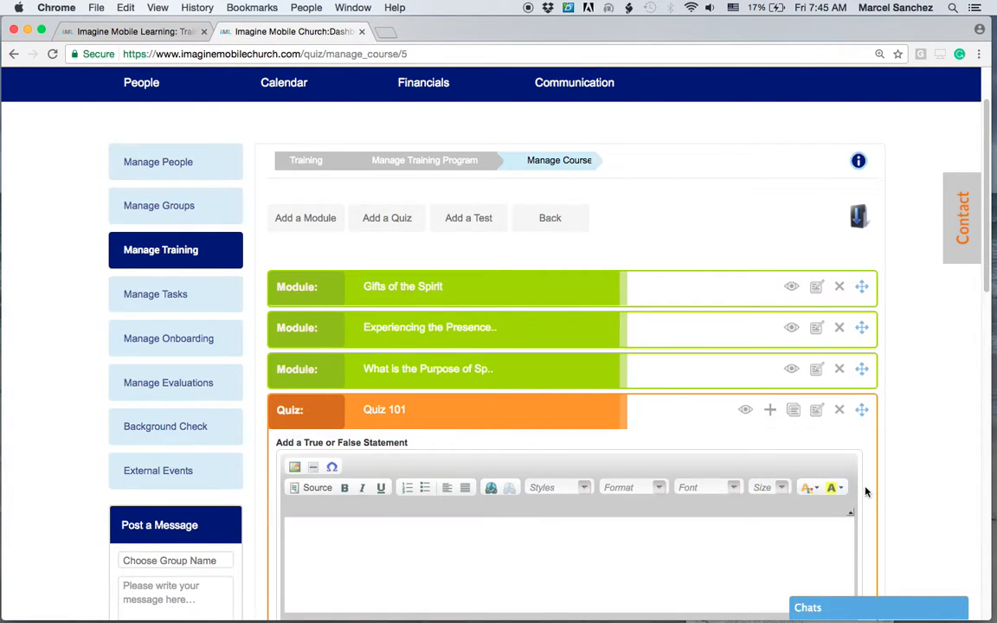
scroll(865, 489, "down", 3)
scroll(868, 487, "down", 2)
left_click(385, 334)
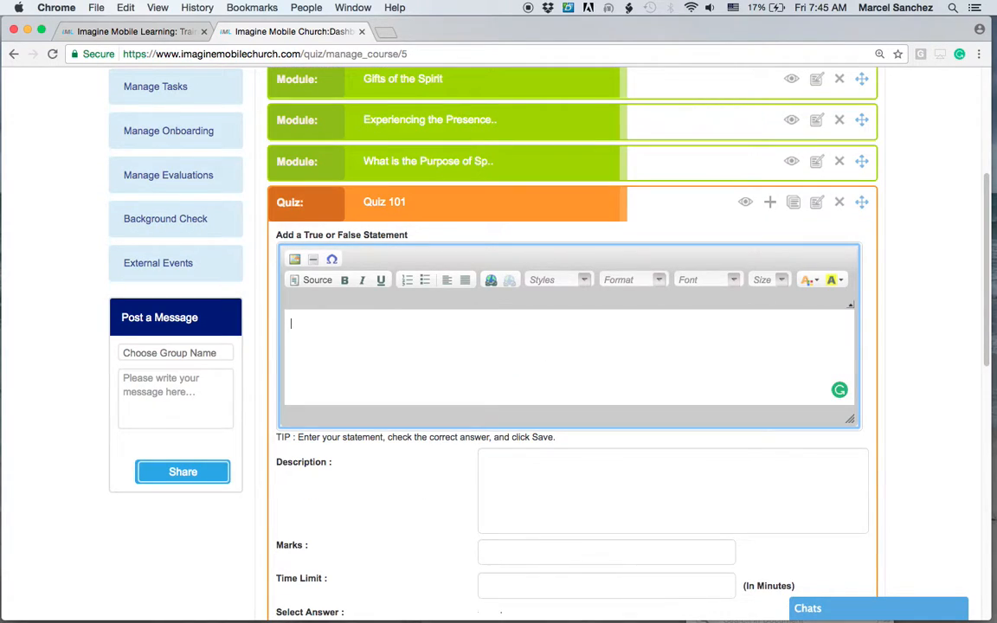
type("The sun is the color gr")
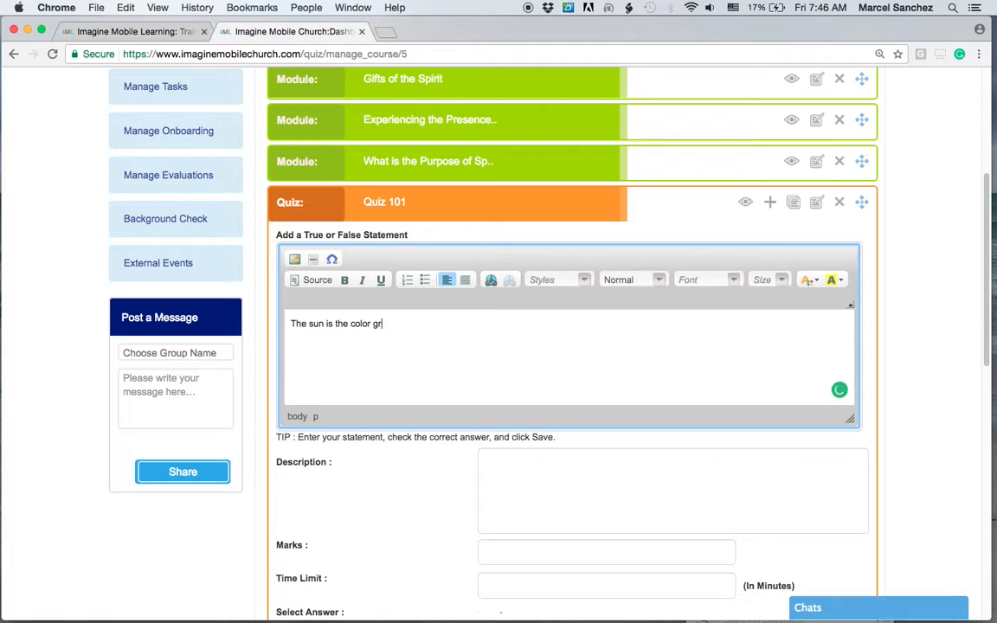
type("een.")
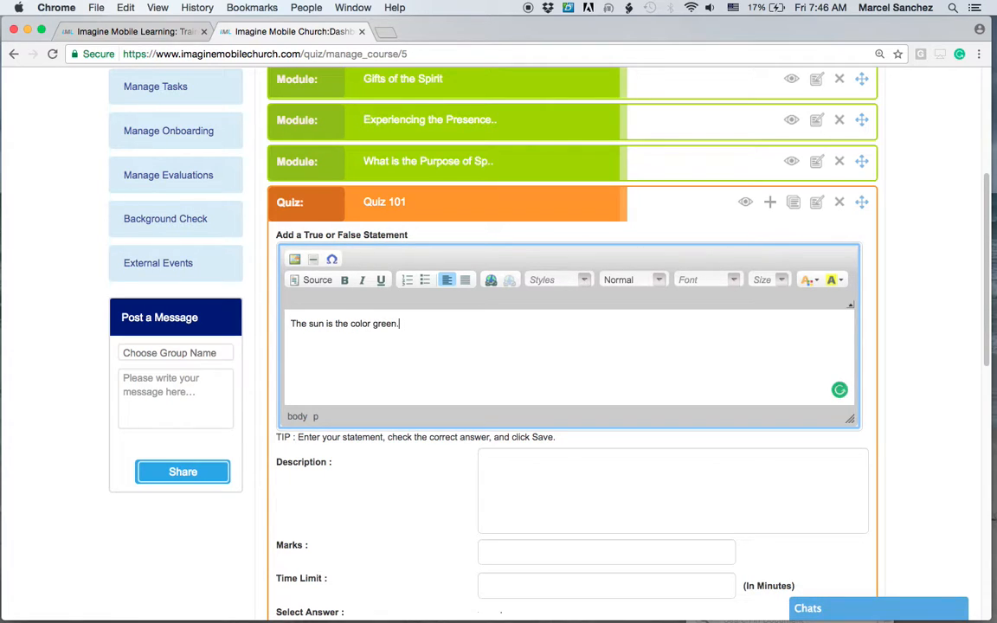
Give the True/False question 10 marks and a 1 minute time limit.
scroll(519, 472, "down", 1)
scroll(519, 461, "down", 4)
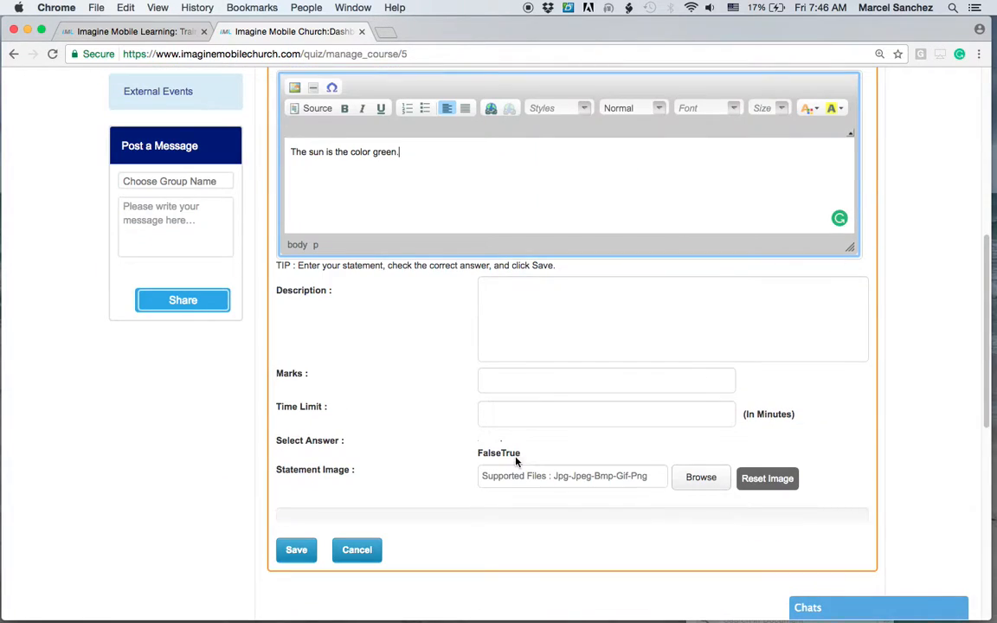
left_click(512, 375)
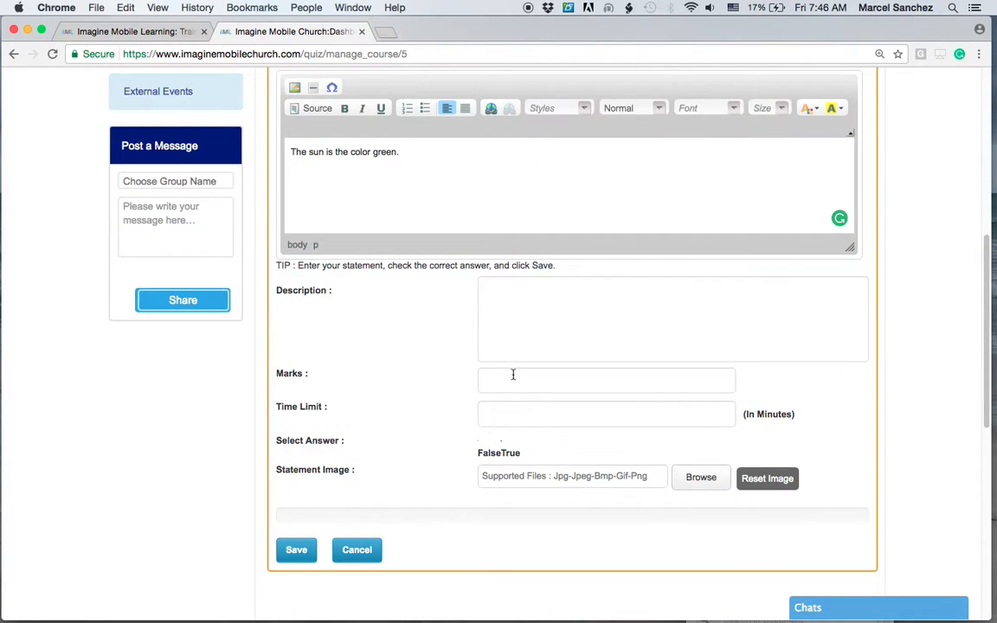
type("10")
left_click(507, 411)
type("1")
Select False as the correct answer and save the True/False question.
scroll(594, 420, "down", 2)
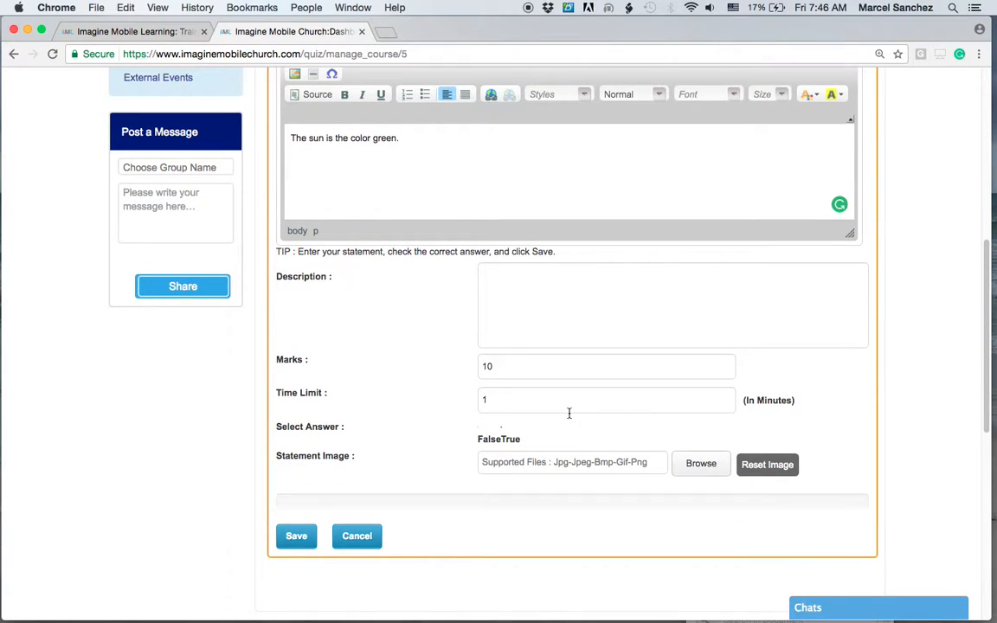
scroll(569, 412, "up", 1)
scroll(569, 413, "up", 3)
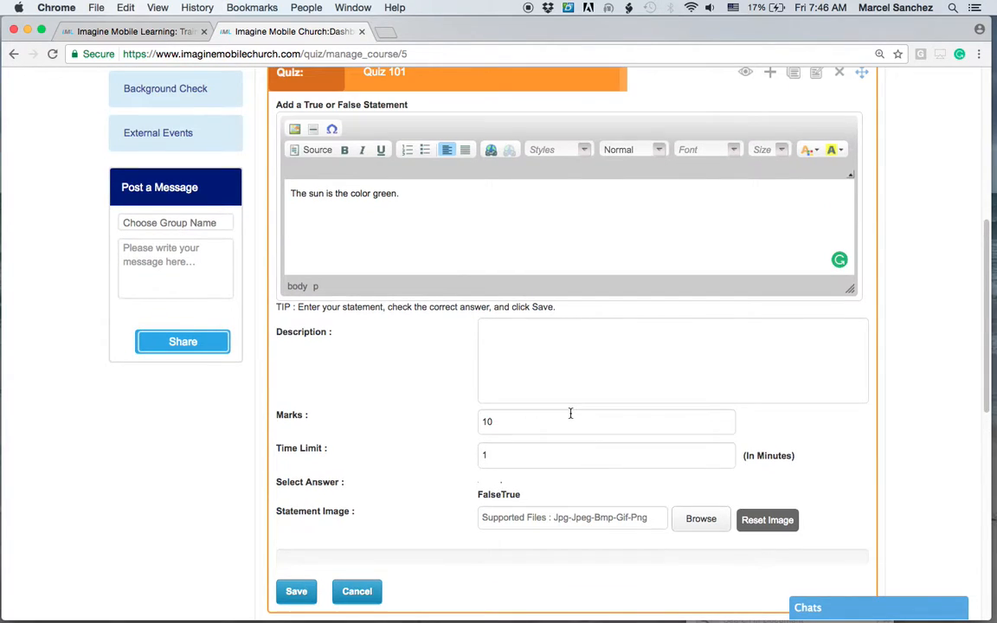
scroll(571, 413, "up", 1)
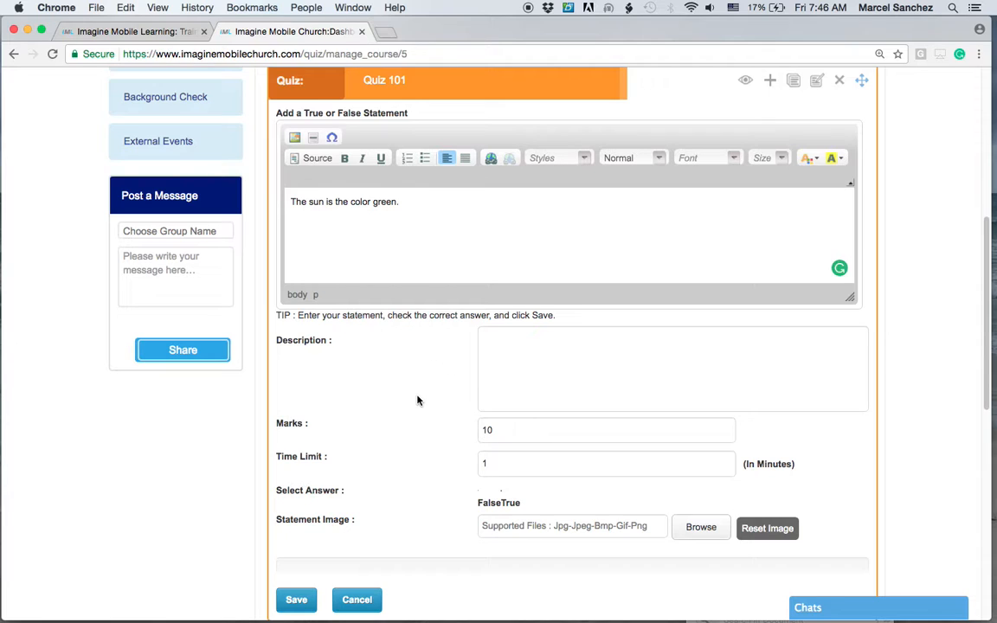
key("super+equal")
key("super+0")
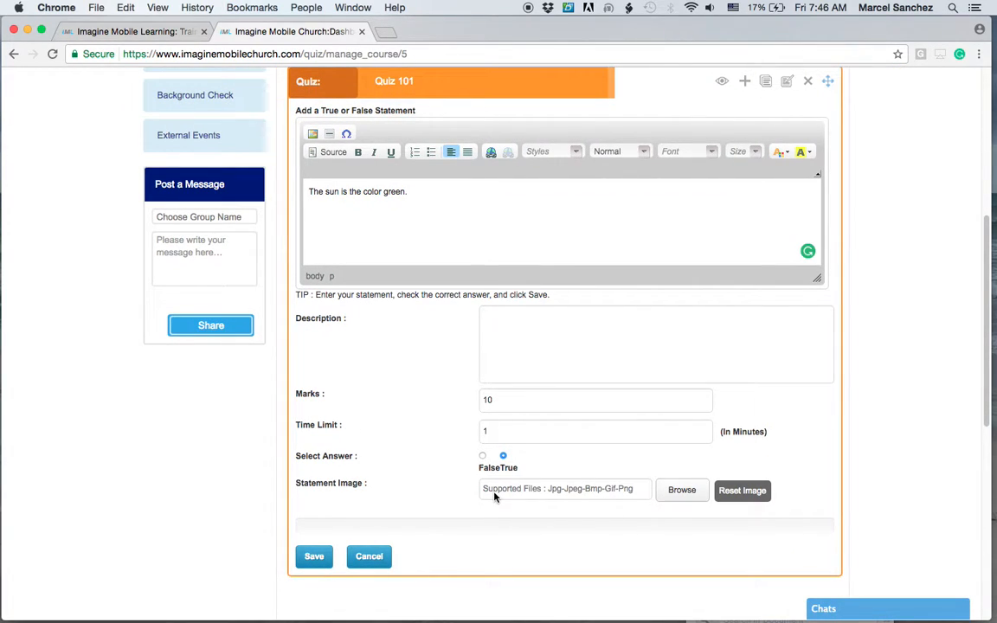
left_click(482, 455)
left_click(317, 557)
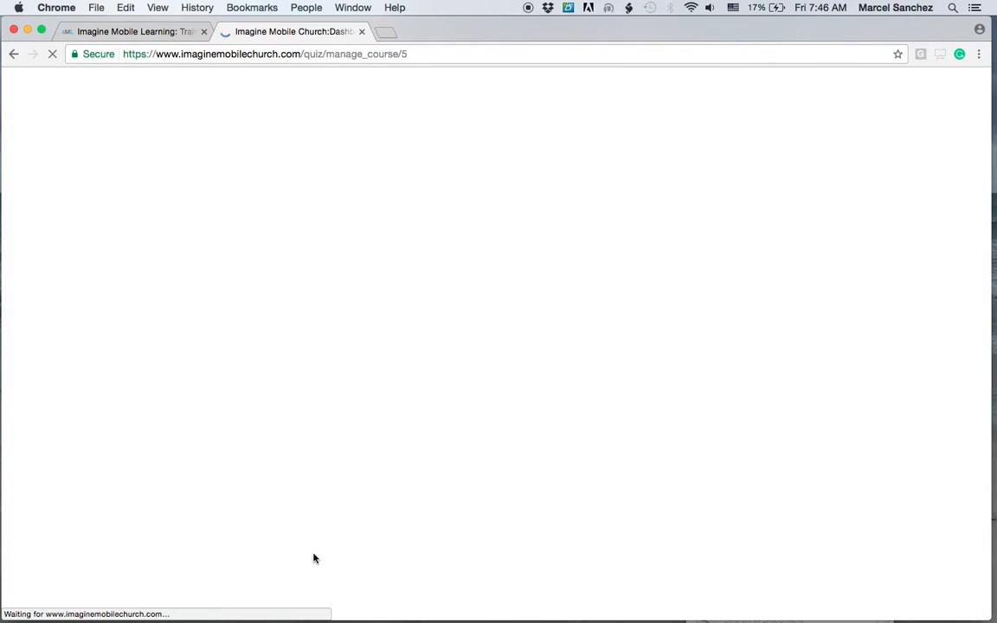
key("super+equal")
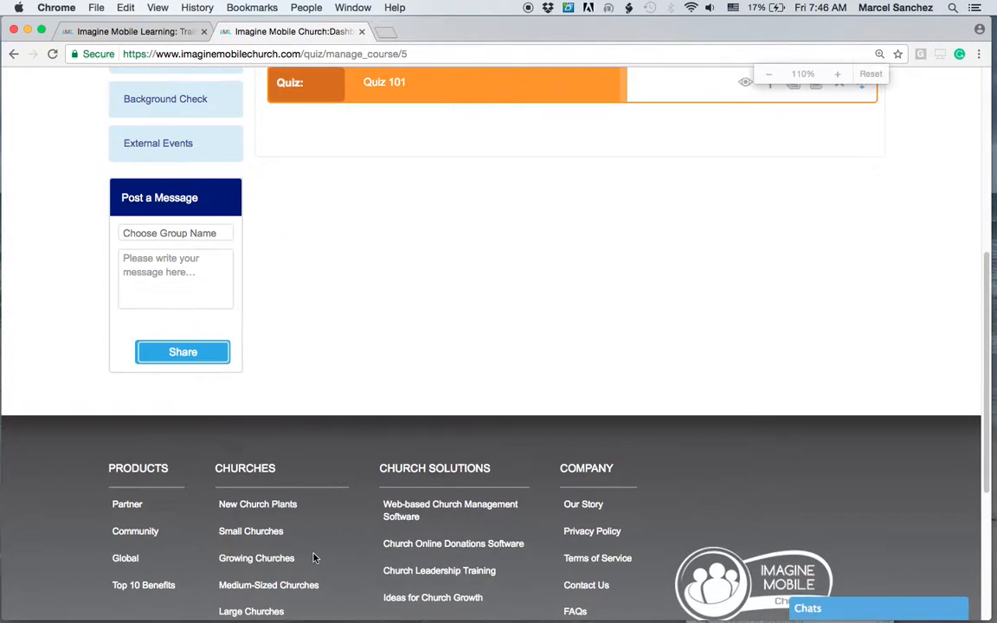
scroll(347, 496, "up", 5)
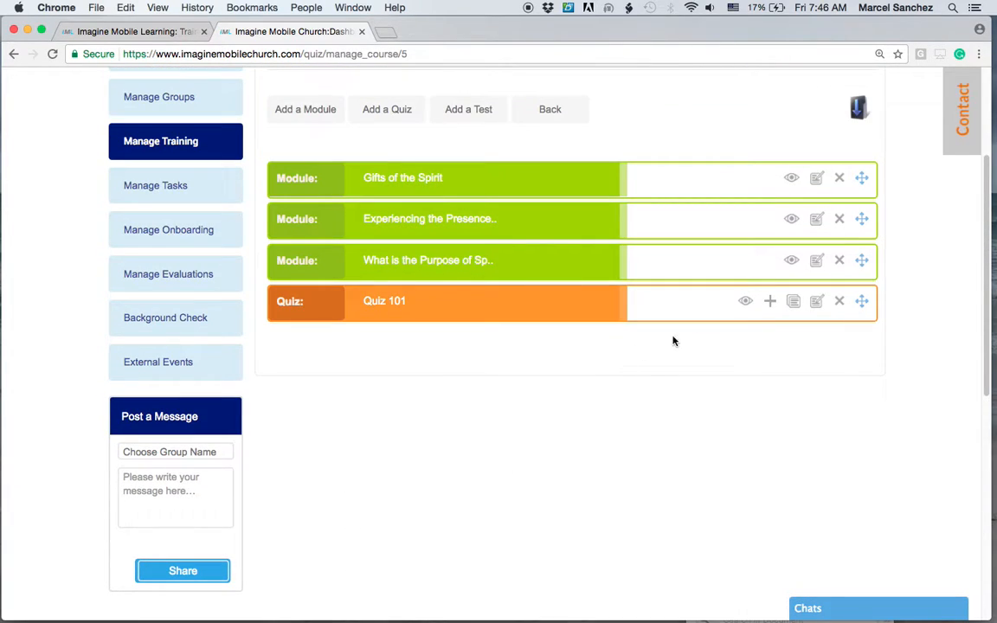
left_click(770, 302)
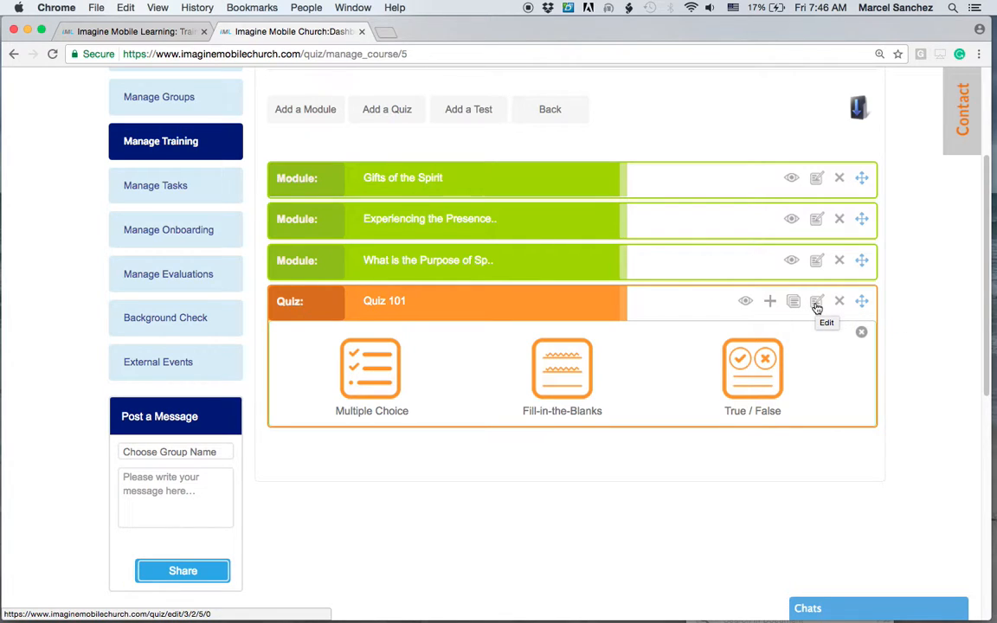
left_click(859, 331)
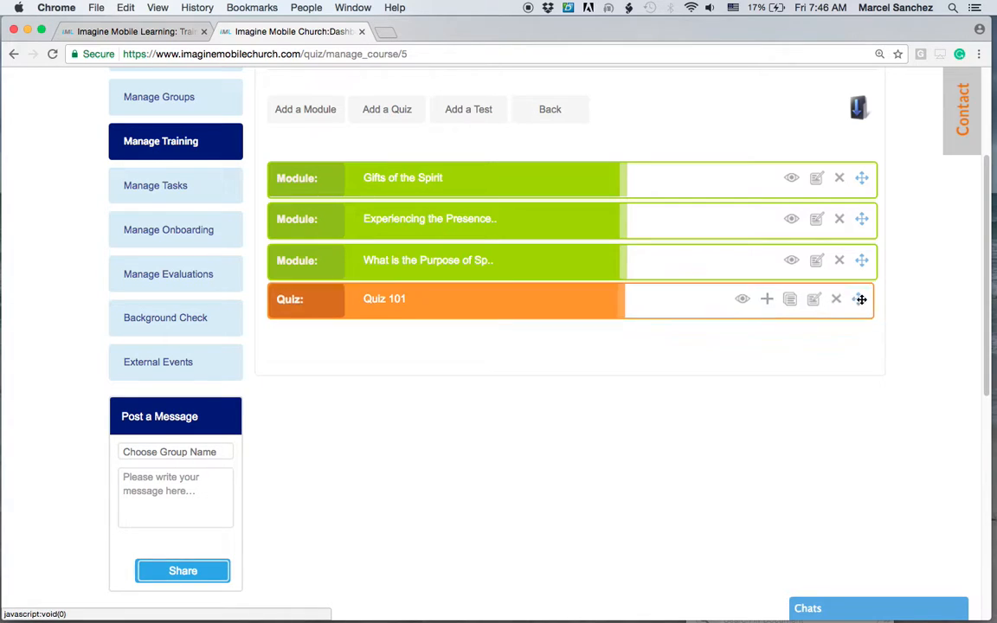
mouse_move(861, 300)
left_mouse_down()
mouse_move(861, 262)
mouse_move(863, 318)
left_mouse_up()
scroll(705, 390, "up", 3)
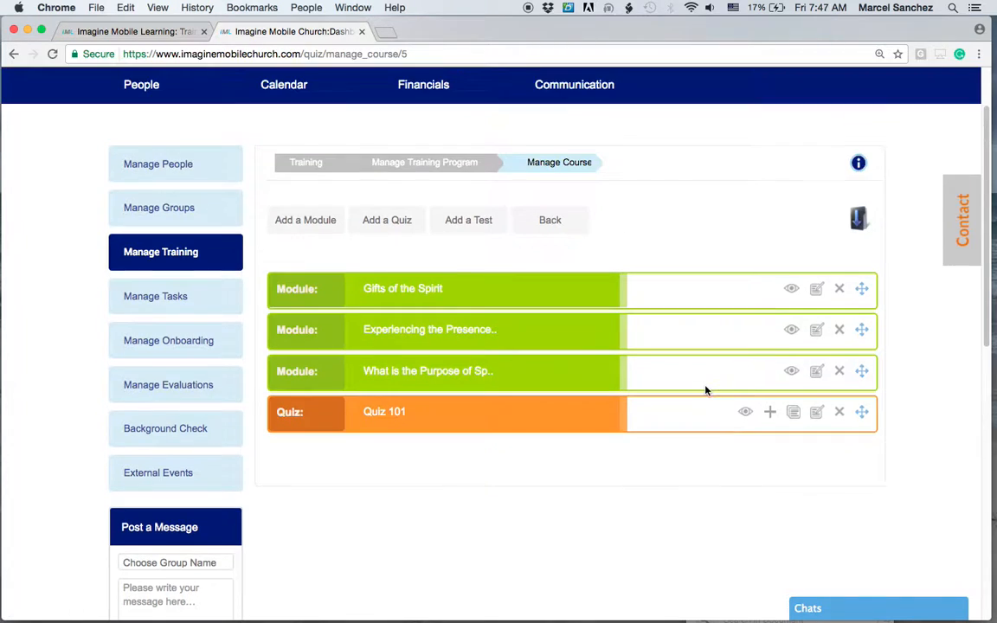
scroll(706, 389, "up", 1)
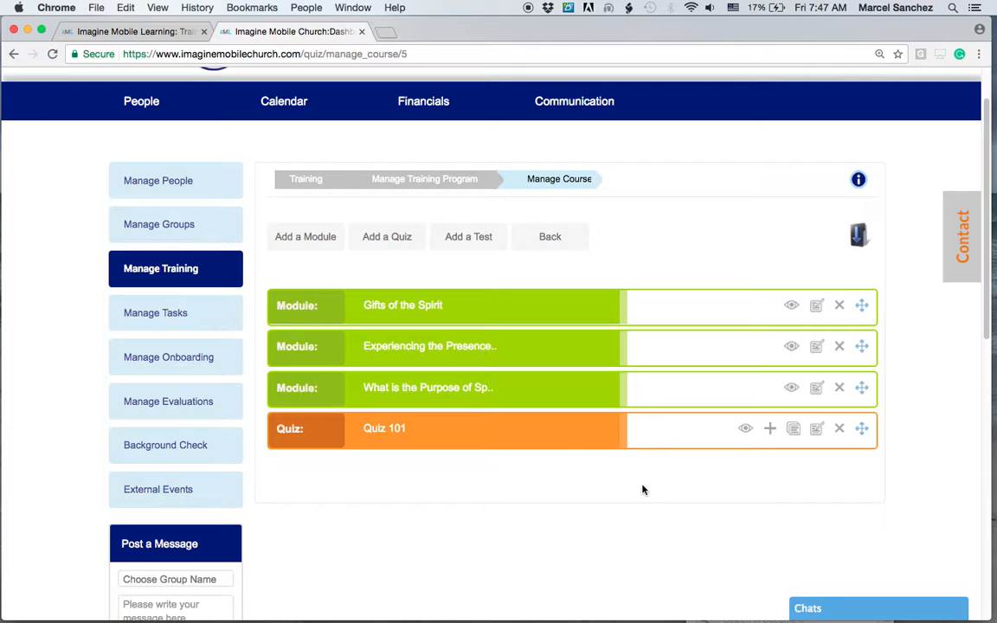
scroll(642, 490, "up", 2)
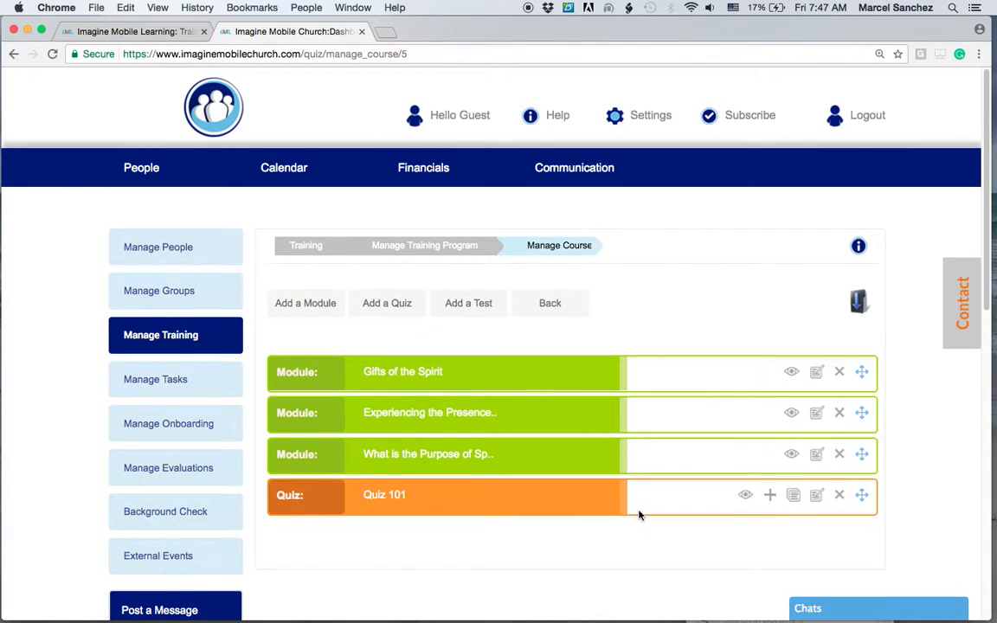